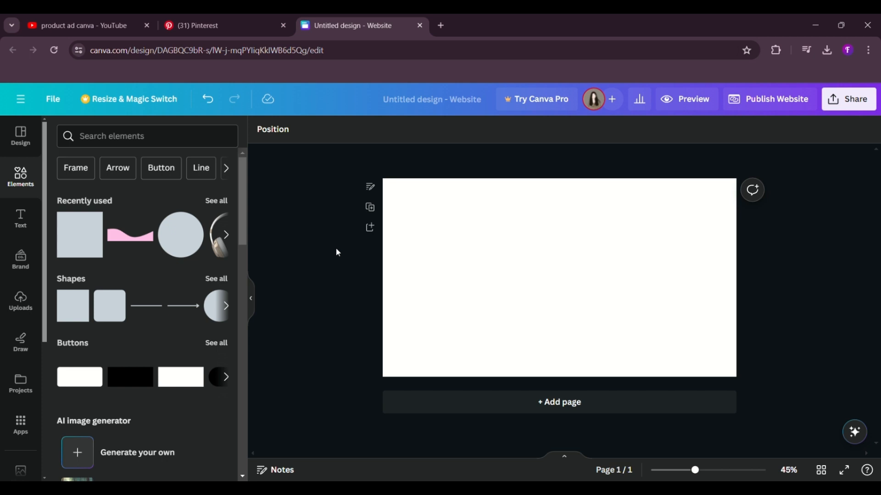
Step: Add a rounded square shape, enlarge it to cover the page's full height and place it over the page's right third
{"action": "left_click", "coordinate": [113, 319]}
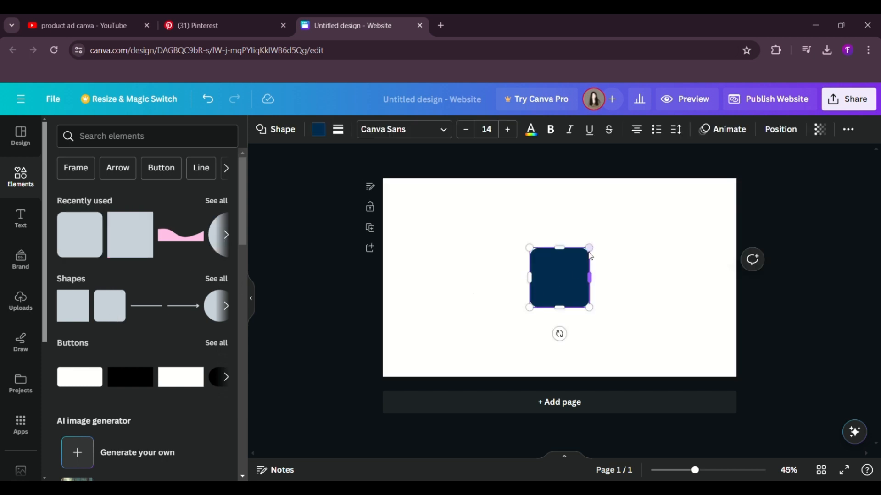
{"action": "left_click_drag", "start_coordinate": [596, 251], "coordinate": [734, 137]}
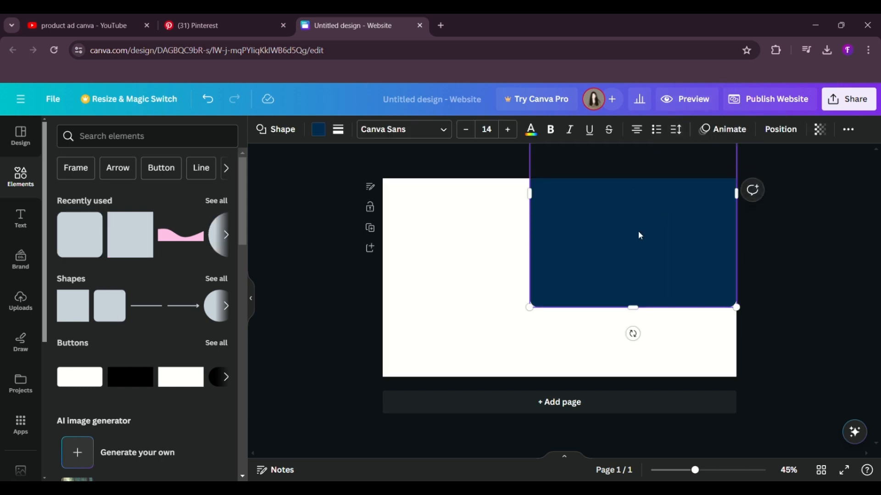
{"action": "left_click_drag", "start_coordinate": [638, 234], "coordinate": [726, 305]}
Step: Fill the rounded square with the orange colour from the brand palette
{"action": "left_click", "coordinate": [320, 130]}
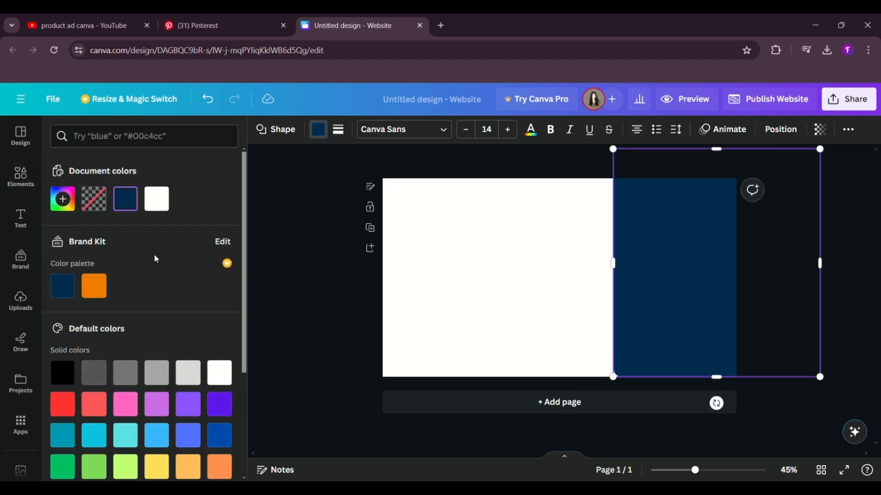
{"action": "left_click", "coordinate": [105, 288]}
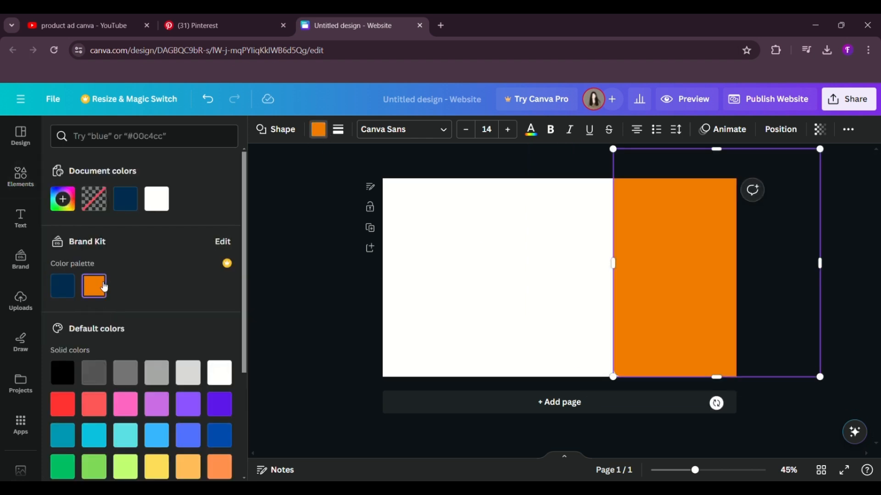
{"action": "left_click", "coordinate": [321, 278]}
Step: Extend the orange shape's left edge slightly outward and set its corner rounding to 59
{"action": "left_click", "coordinate": [637, 274]}
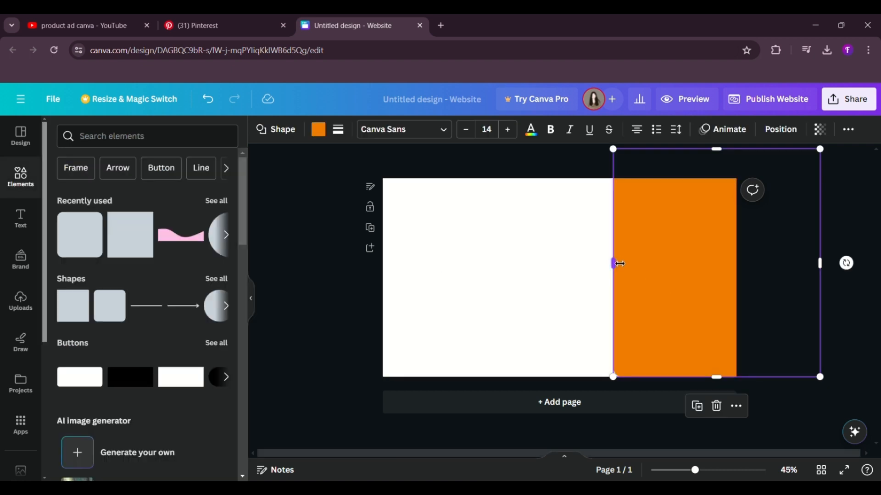
{"action": "left_click_drag", "start_coordinate": [620, 264], "coordinate": [615, 265]}
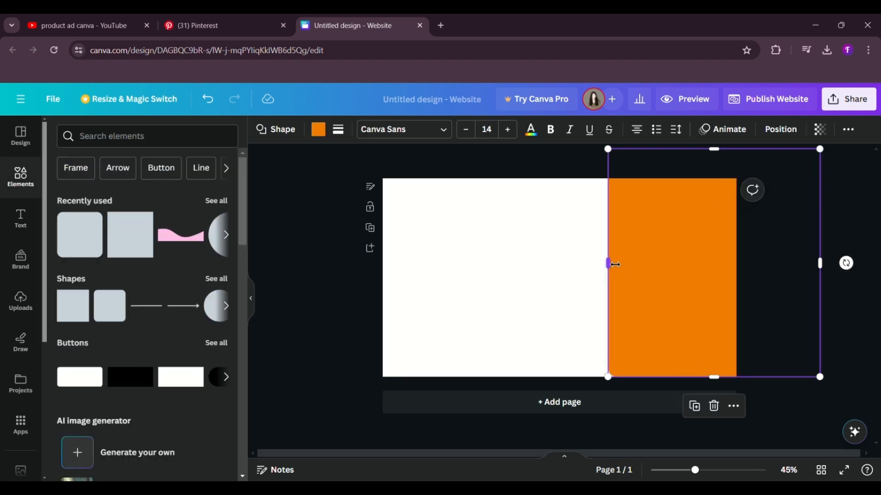
{"action": "left_click", "coordinate": [340, 138]}
{"action": "left_click_drag", "start_coordinate": [401, 236], "coordinate": [447, 239]}
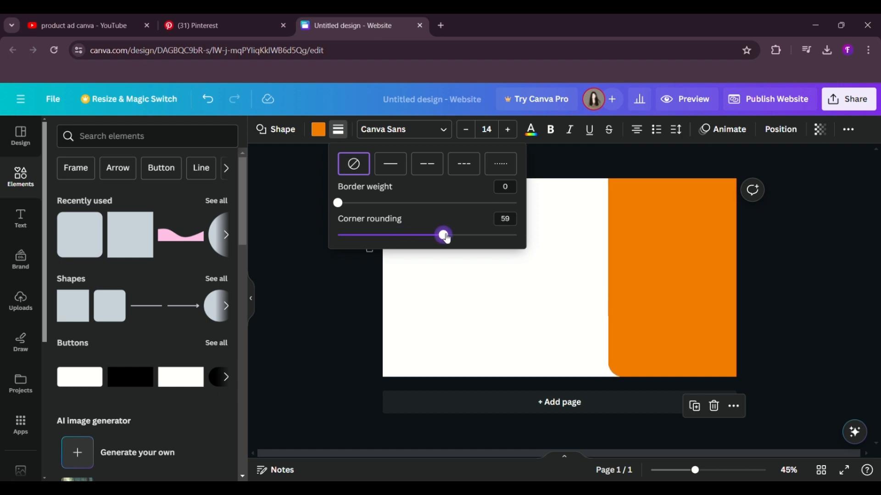
{"action": "left_click", "coordinate": [352, 285]}
{"action": "left_click", "coordinate": [352, 284]}
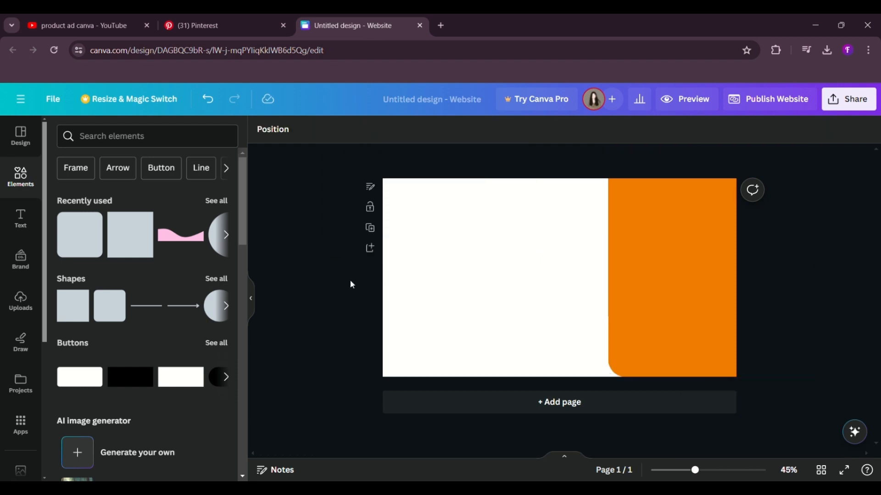
Step: Add the uploaded exploding burger image, enlarge it and place it over the orange shape's left edge
{"action": "left_click", "coordinate": [17, 305]}
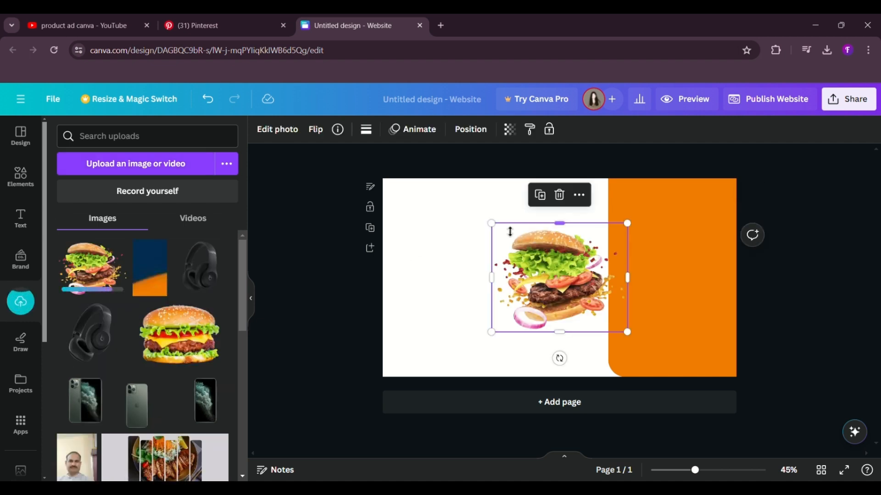
{"action": "left_click_drag", "start_coordinate": [499, 232], "coordinate": [463, 200]}
{"action": "left_click_drag", "start_coordinate": [526, 252], "coordinate": [626, 273]}
{"action": "left_click", "coordinate": [772, 291]}
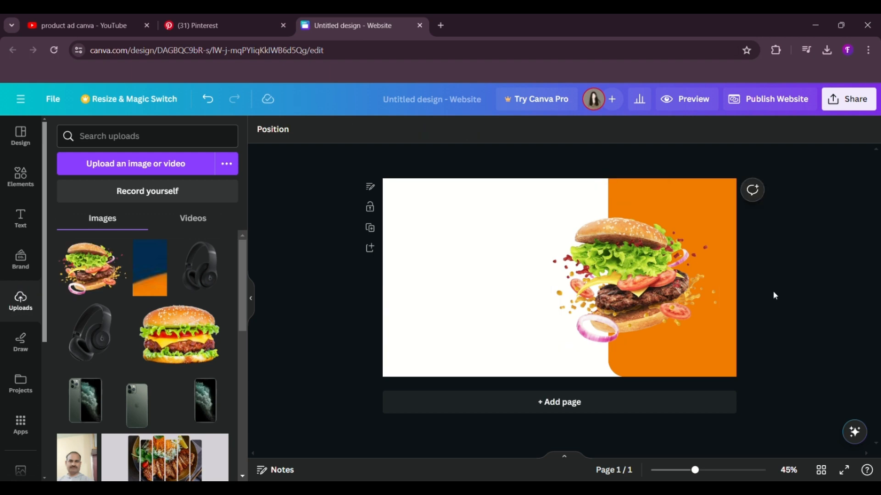
Step: Add a heading text reading "Try Our New"
{"action": "left_click", "coordinate": [6, 217]}
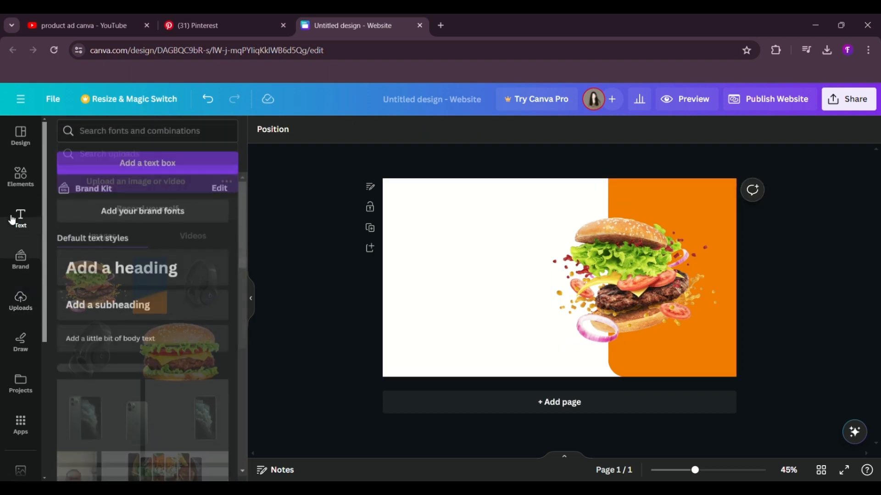
{"action": "left_click", "coordinate": [128, 273]}
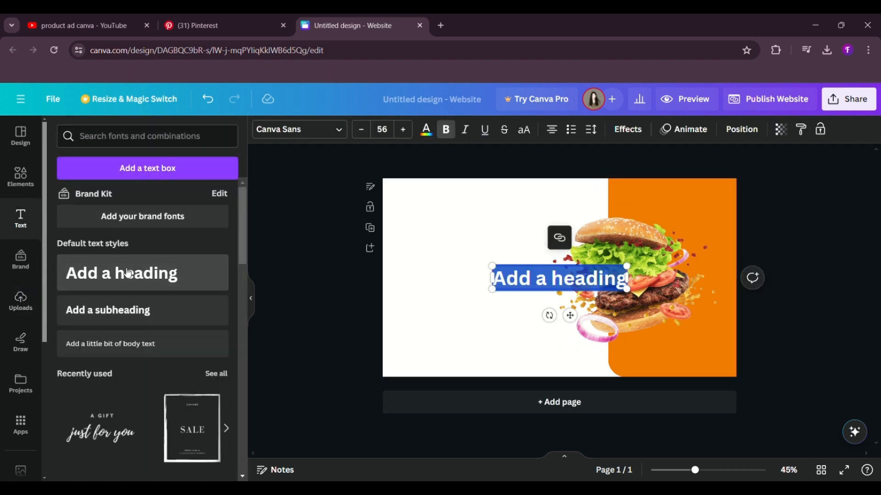
{"action": "key", "text": "BackSpace"}
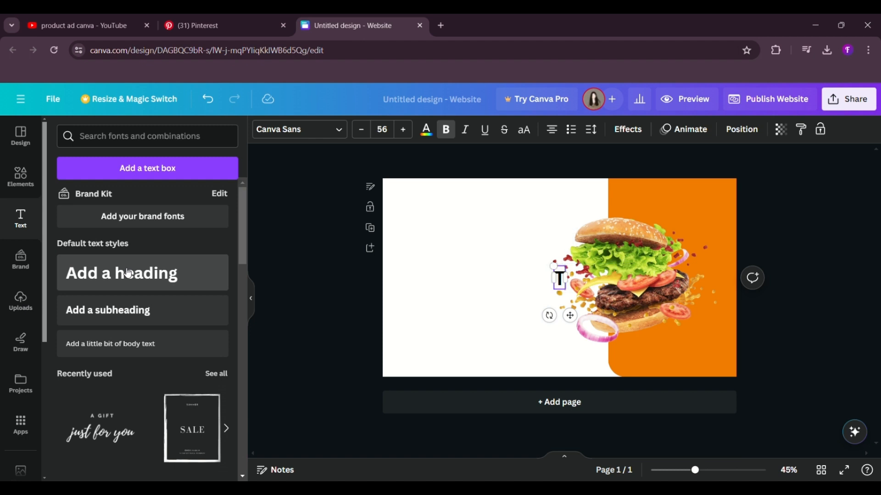
{"action": "type", "text": "Try Our"}
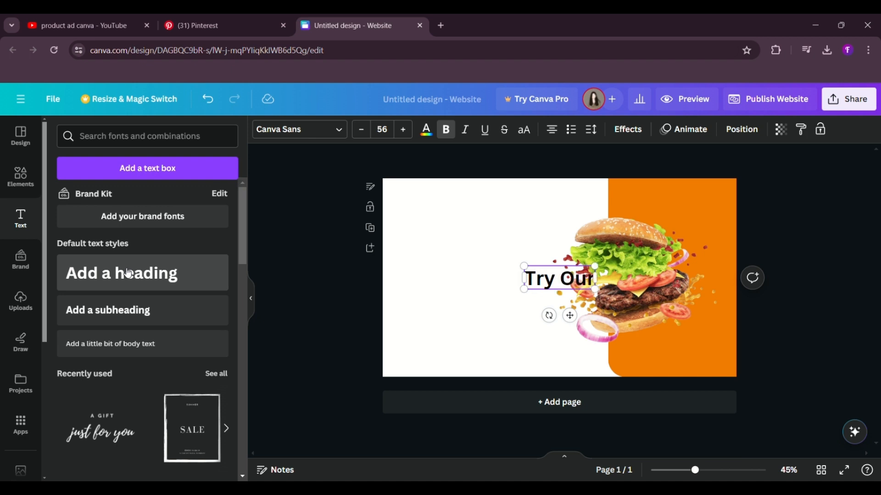
{"action": "type", "text": " New"}
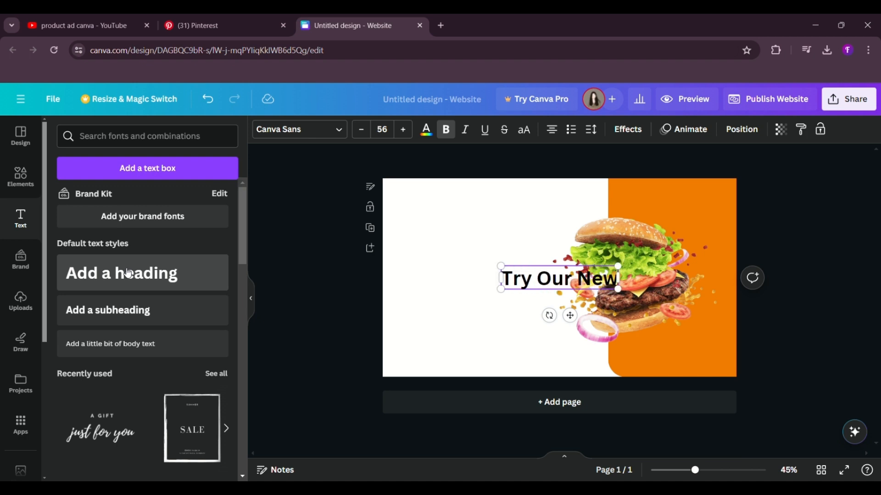
Step: Move the "Try Our New" heading to the upper part of the white area and shrink it to font size 47.5
{"action": "left_click_drag", "start_coordinate": [580, 321], "coordinate": [479, 282]}
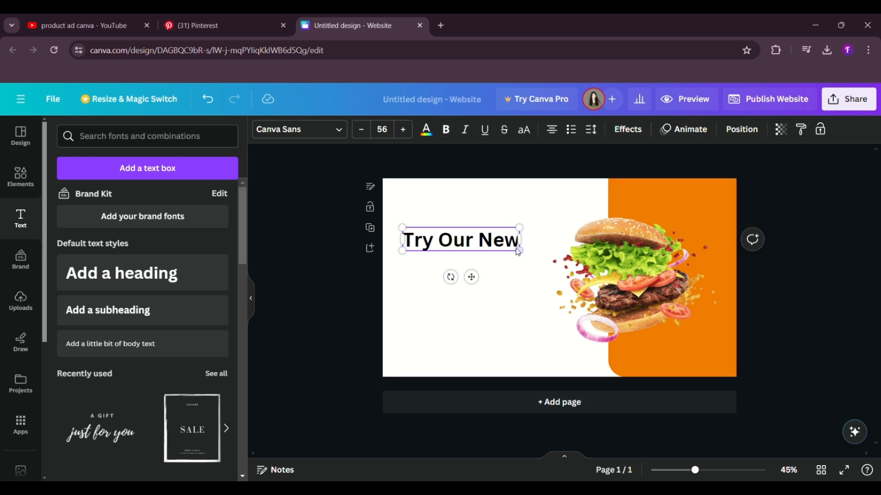
{"action": "left_click_drag", "start_coordinate": [524, 258], "coordinate": [503, 250]}
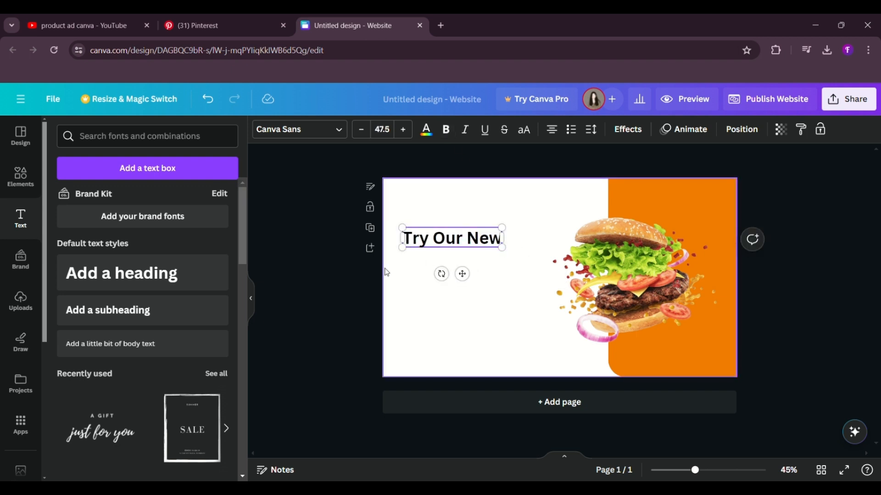
{"action": "left_click", "coordinate": [350, 277]}
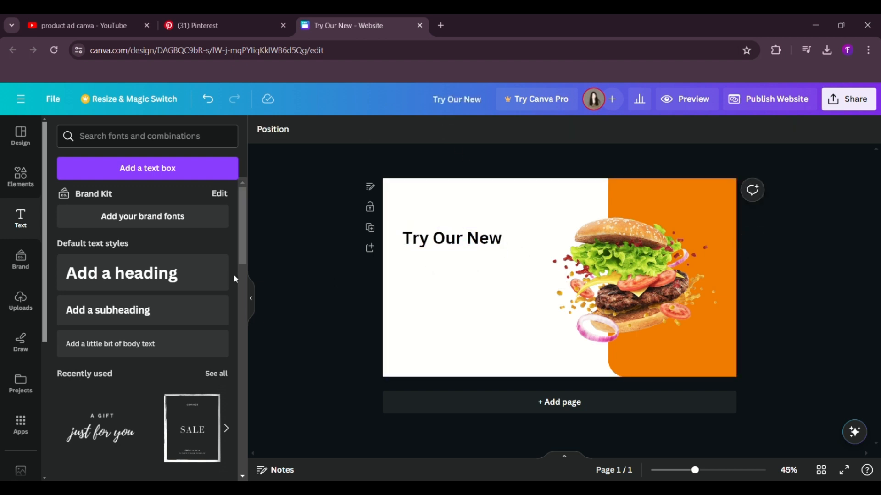
Step: Add a second heading reading "CHEESY HAMBURGER"
{"action": "left_click", "coordinate": [178, 274]}
{"action": "key", "text": "BackSpace"}
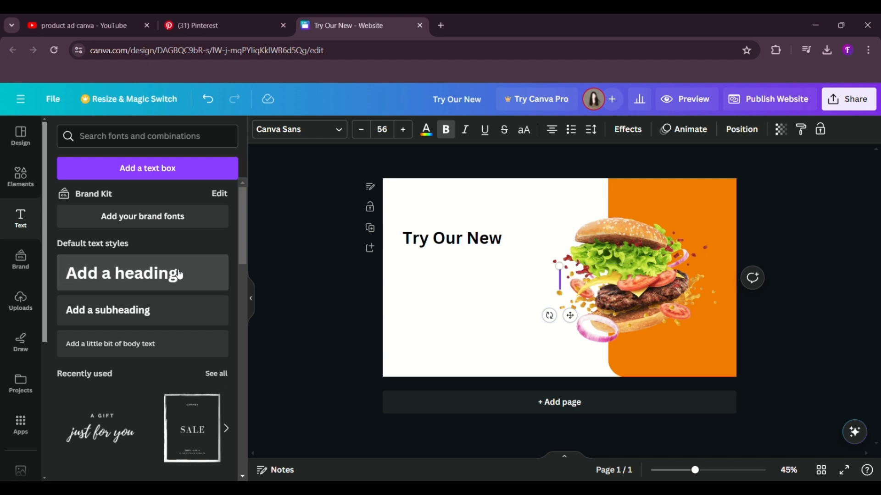
{"action": "type", "text": "CHES"}
{"action": "key", "text": "BackSpace"}
{"action": "type", "text": "E"}
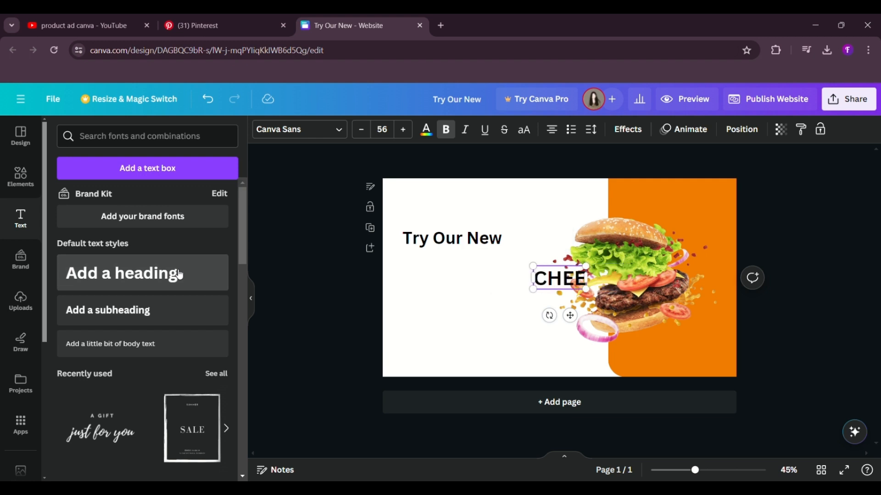
{"action": "type", "text": "SY HAMBU"}
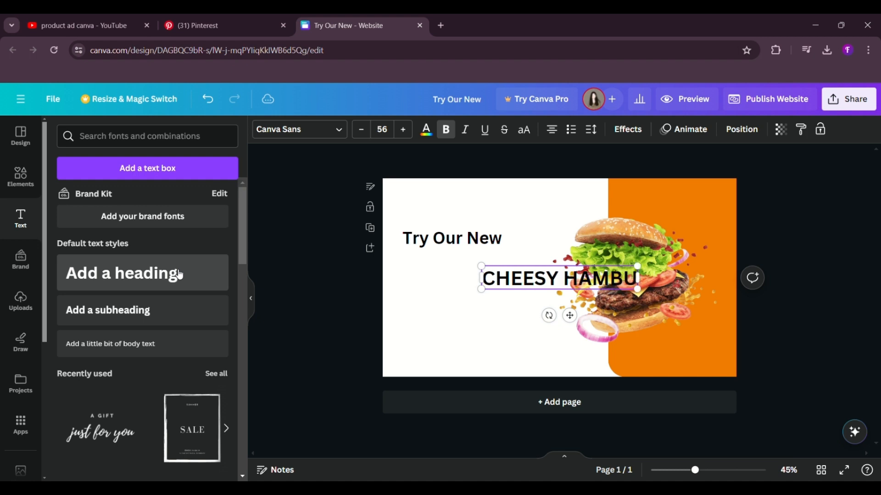
{"action": "type", "text": "RGER"}
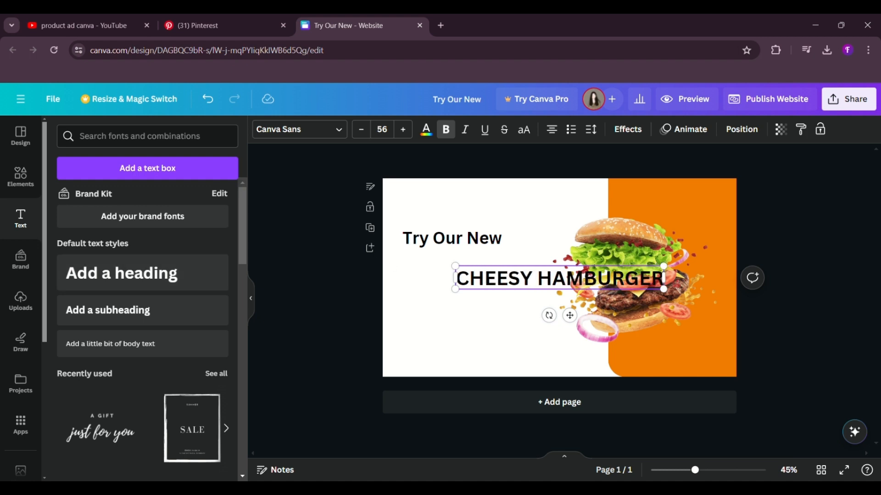
Step: Colour the word "CHEESY" in the second heading red
{"action": "triple_click", "coordinate": [484, 278]}
{"action": "left_click", "coordinate": [484, 278]}
{"action": "left_click_drag", "start_coordinate": [533, 285], "coordinate": [485, 280]}
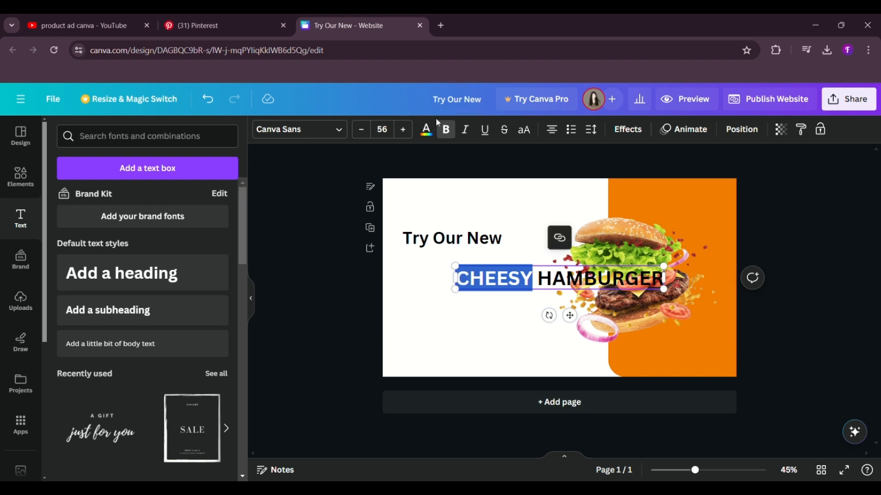
{"action": "left_click", "coordinate": [426, 130]}
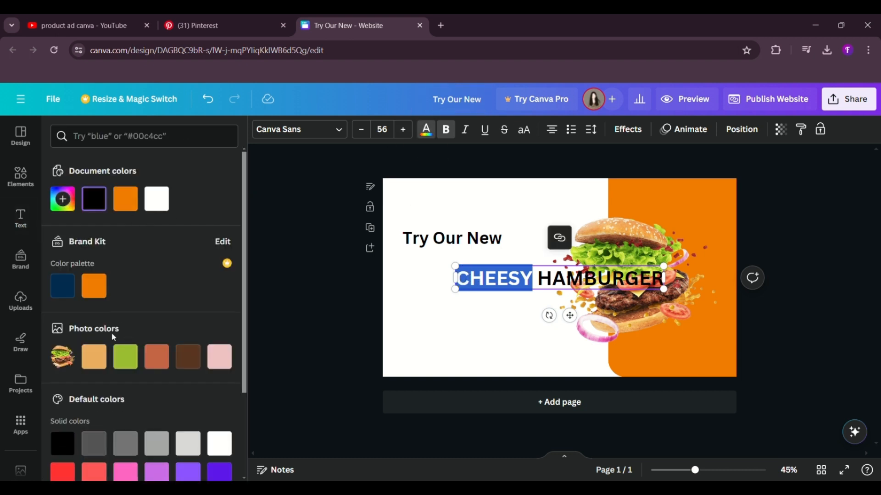
{"action": "scroll", "coordinate": [114, 337], "scroll_direction": "down", "scroll_amount": 5}
{"action": "left_click", "coordinate": [64, 361]}
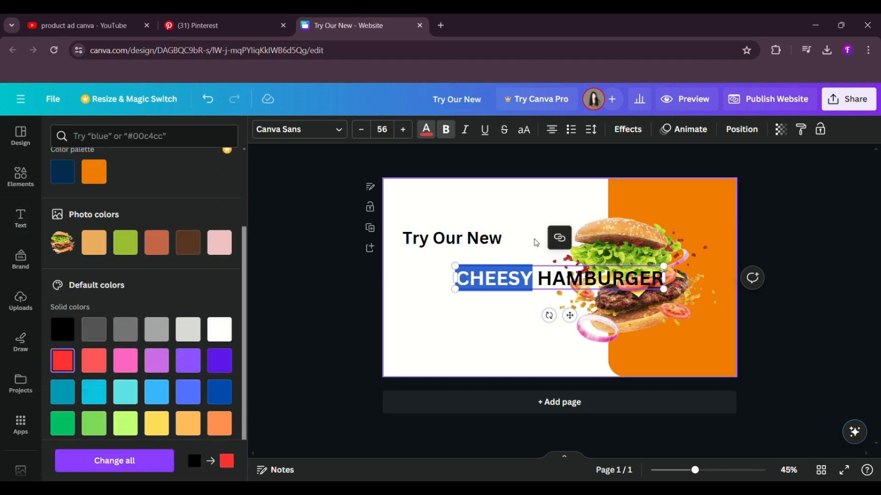
Step: Colour the word "HAMBURGER" in the brand orange and move the heading directly beneath "Try Our New"
{"action": "left_click", "coordinate": [552, 278]}
{"action": "double_click", "coordinate": [559, 283]}
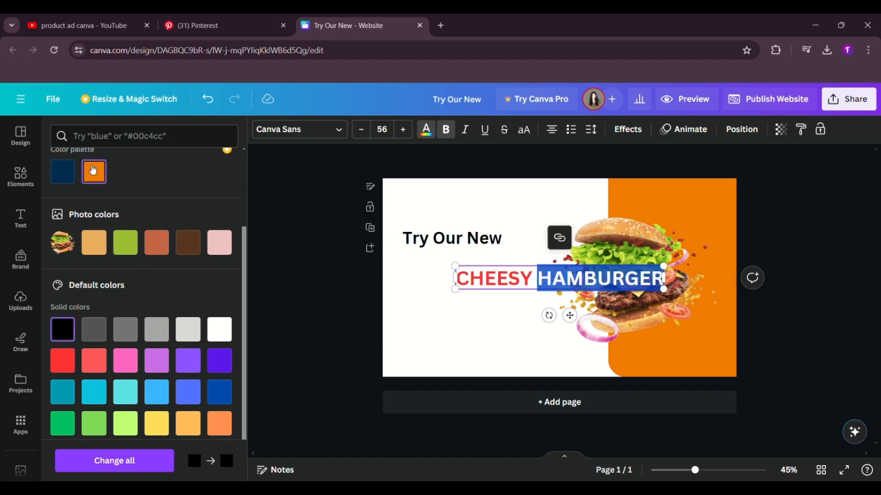
{"action": "left_click_drag", "start_coordinate": [574, 320], "coordinate": [522, 312]}
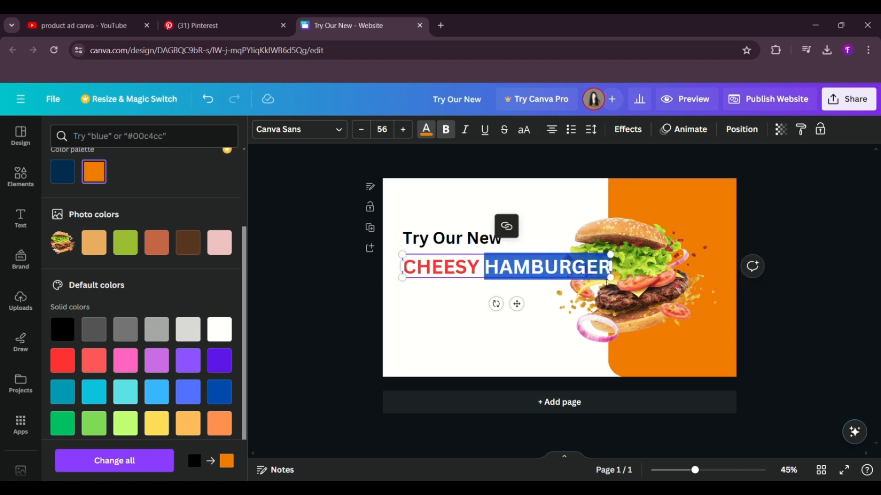
Step: Break the second heading into two lines before "HAMBURGER" and left-align its text
{"action": "left_click", "coordinate": [491, 270]}
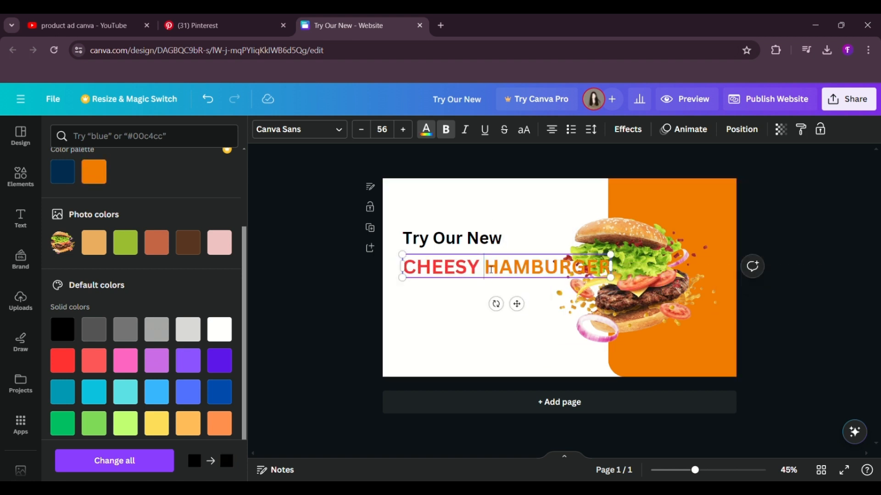
{"action": "key", "text": "Return"}
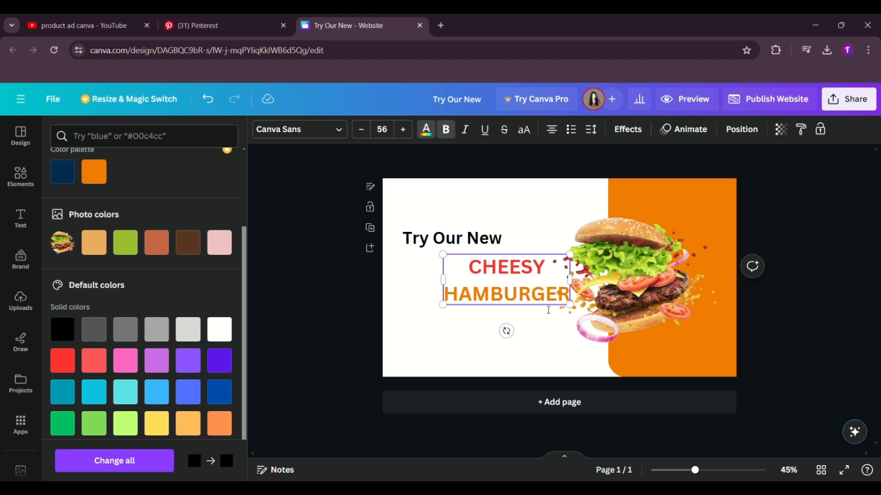
{"action": "left_click_drag", "start_coordinate": [571, 301], "coordinate": [444, 264]}
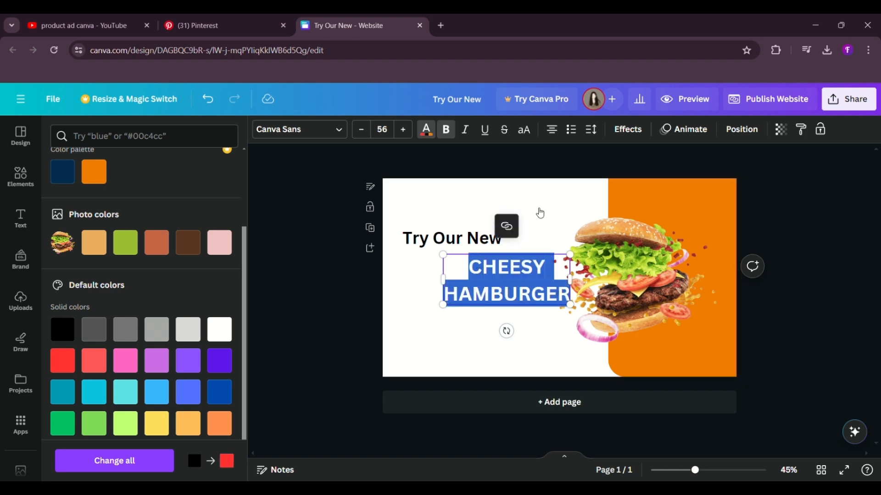
{"action": "left_click", "coordinate": [553, 129]}
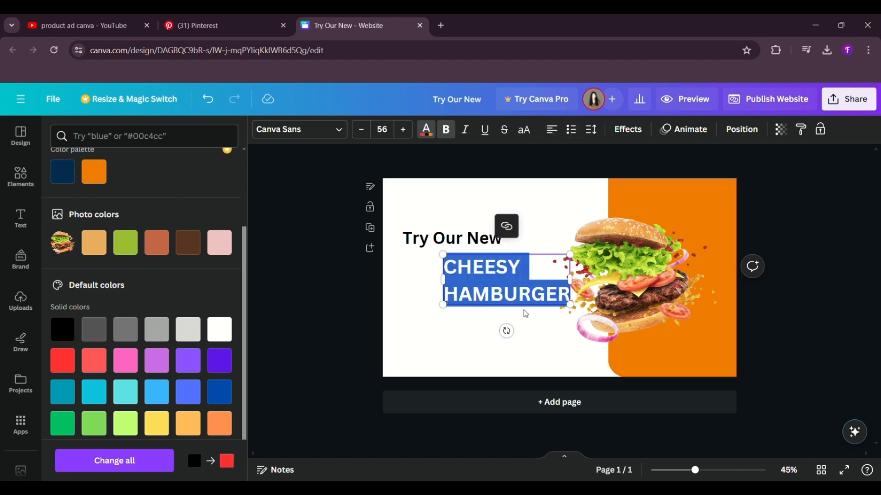
Step: Move the "CHEESY HAMBURGER" heading left so its edge lines up with "Try Our New"
{"action": "left_click", "coordinate": [370, 291]}
{"action": "left_click", "coordinate": [484, 292]}
{"action": "left_click_drag", "start_coordinate": [485, 292], "coordinate": [444, 291]}
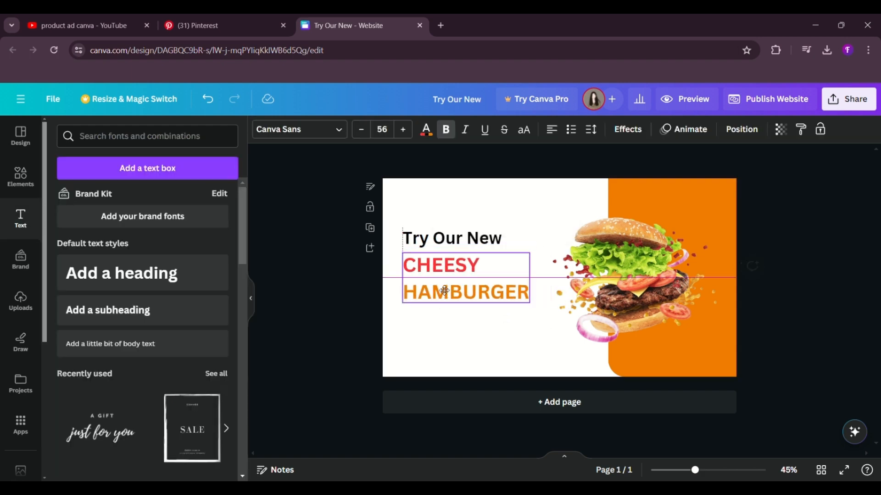
{"action": "left_click", "coordinate": [352, 289]}
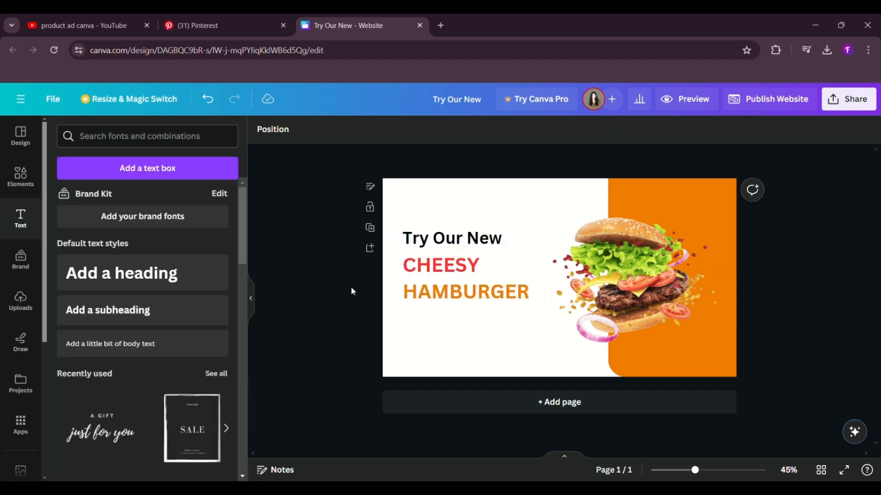
Step: Paste the description "Lorem Ipsum is simply dummy text of the printing and typesetting industry." and format it non-bold at size 15
{"action": "type", "text": "Lorem Ipsum is simply dummy text of the printing and typesetting industry."}
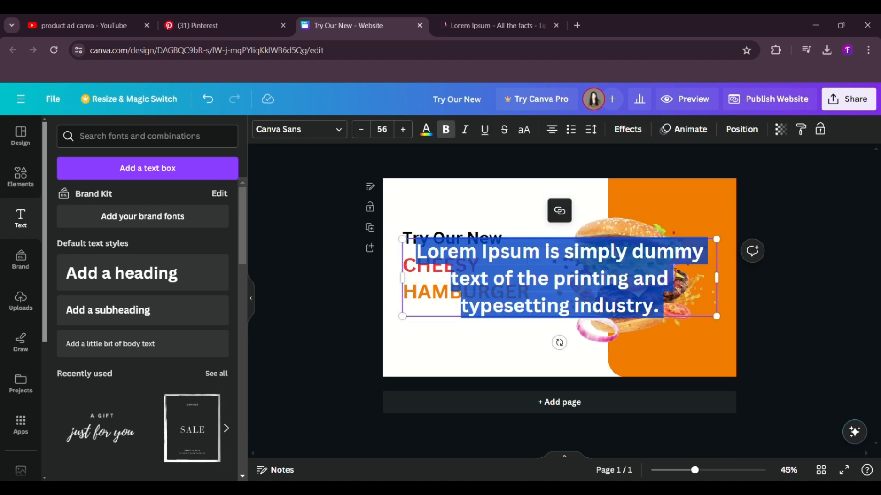
{"action": "left_click", "coordinate": [446, 129]}
{"action": "left_click", "coordinate": [362, 130]}
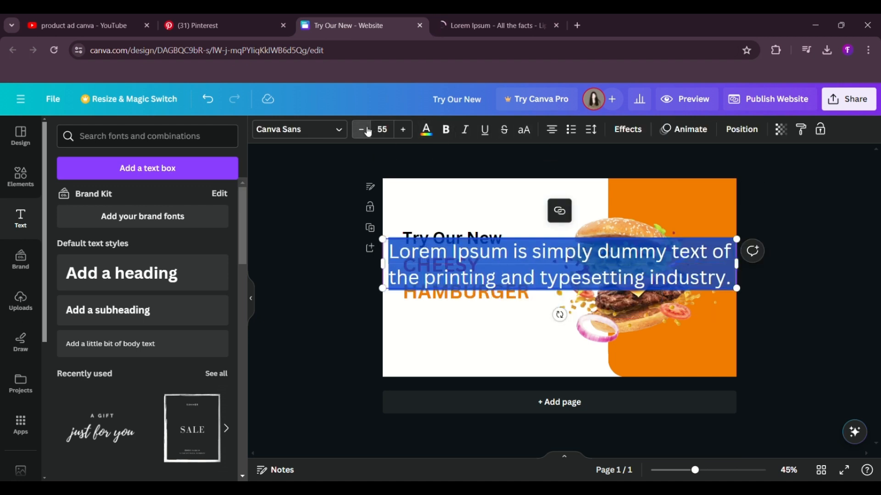
{"action": "left_click", "coordinate": [362, 130]}
{"action": "left_click", "coordinate": [368, 132]}
{"action": "left_click", "coordinate": [369, 132]}
{"action": "left_click", "coordinate": [368, 132]}
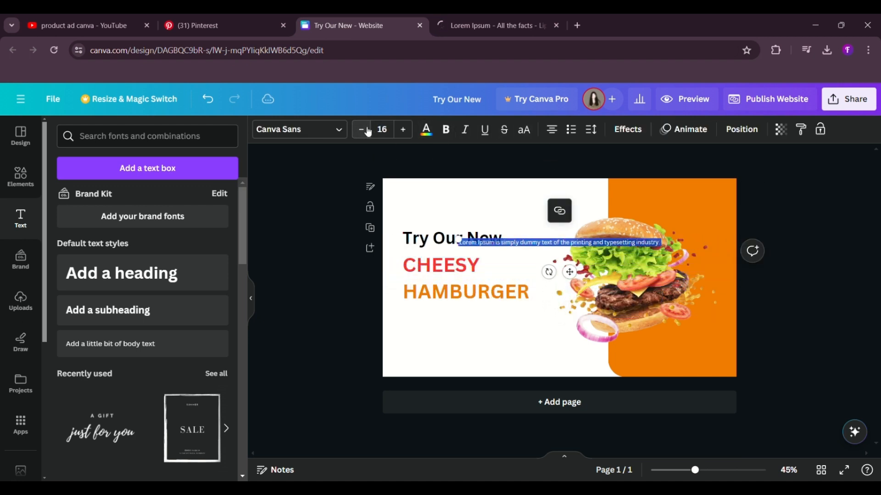
{"action": "left_click", "coordinate": [368, 132]}
Step: Left-align the description text, narrow its box to wrap onto two lines, and move it directly beneath "HAMBURGER"
{"action": "left_click", "coordinate": [552, 131]}
{"action": "left_click", "coordinate": [553, 130]}
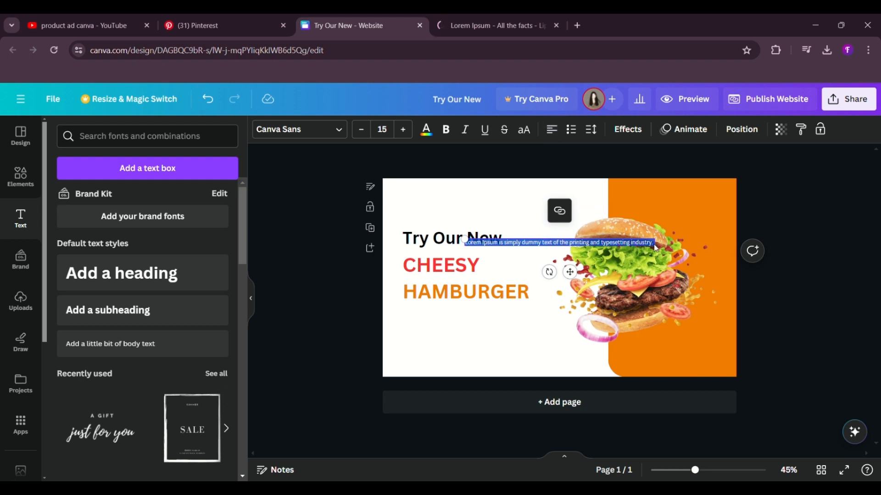
{"action": "left_click_drag", "start_coordinate": [646, 248], "coordinate": [581, 248]}
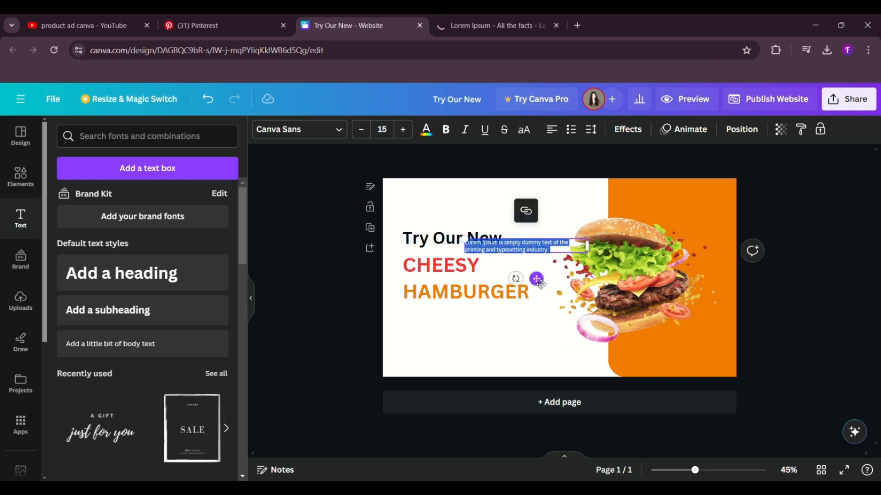
{"action": "left_click_drag", "start_coordinate": [526, 280], "coordinate": [476, 347]}
Step: Reduce the description text to size 10 and narrow its box so it stays on two lines under "HAMBURGER"
{"action": "left_click", "coordinate": [361, 129]}
{"action": "left_click", "coordinate": [361, 130]}
{"action": "left_click", "coordinate": [361, 130]}
{"action": "left_click", "coordinate": [361, 130]}
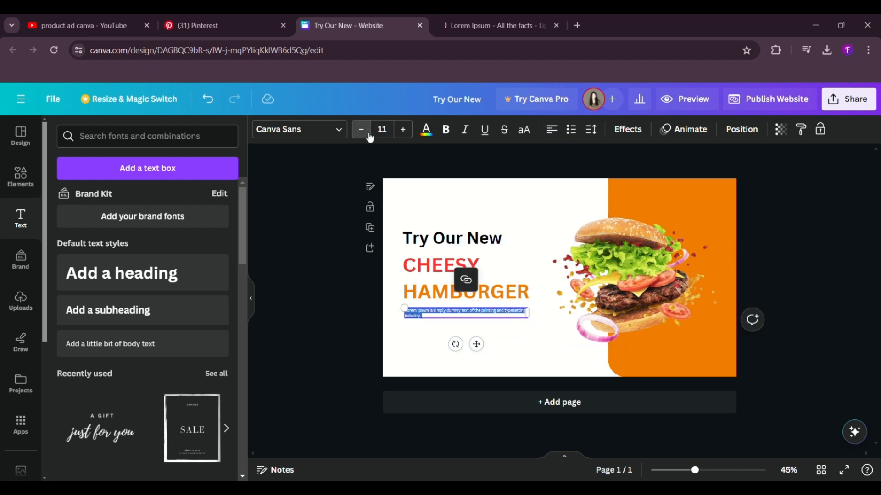
{"action": "left_click", "coordinate": [361, 130]}
{"action": "left_click_drag", "start_coordinate": [534, 320], "coordinate": [498, 320]}
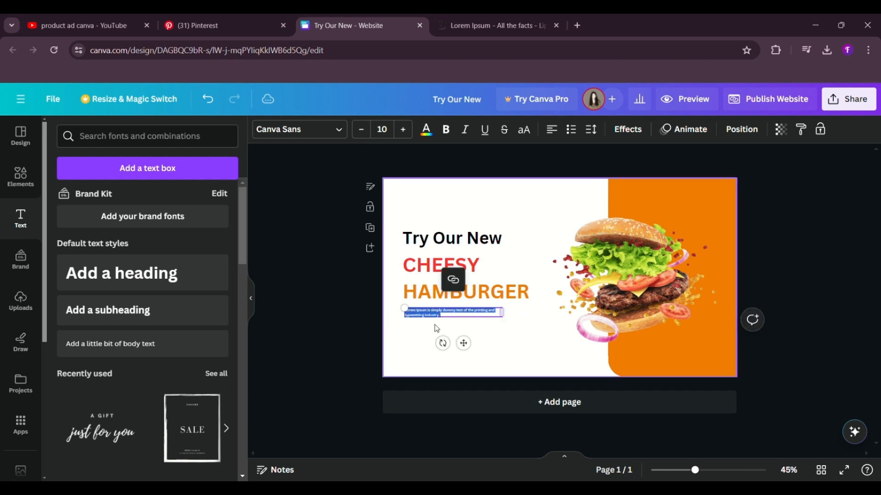
{"action": "left_click", "coordinate": [335, 320]}
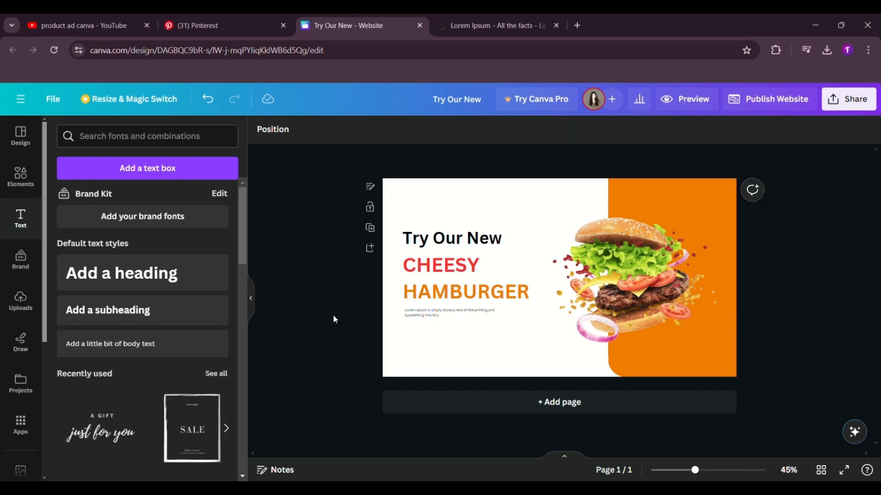
Step: Add an orange square beneath the description and resize it into a small button-sized rectangle aligned with the text's left edge
{"action": "left_click", "coordinate": [20, 176]}
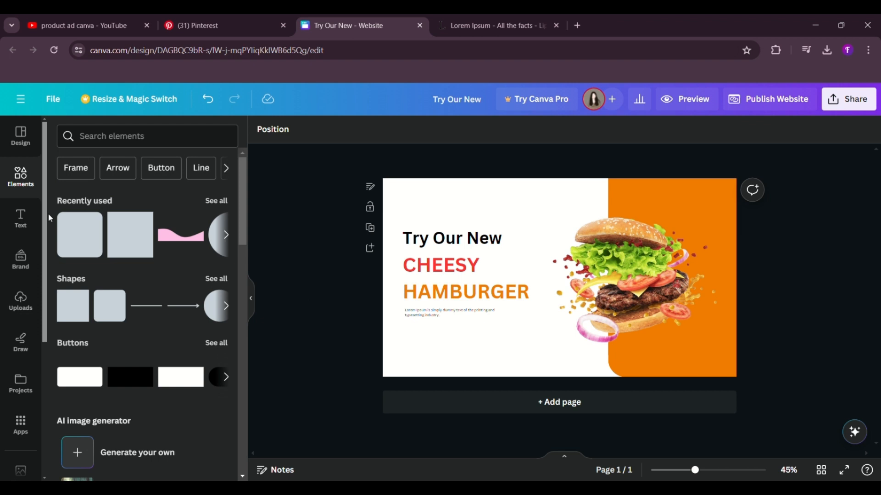
{"action": "left_click", "coordinate": [80, 324]}
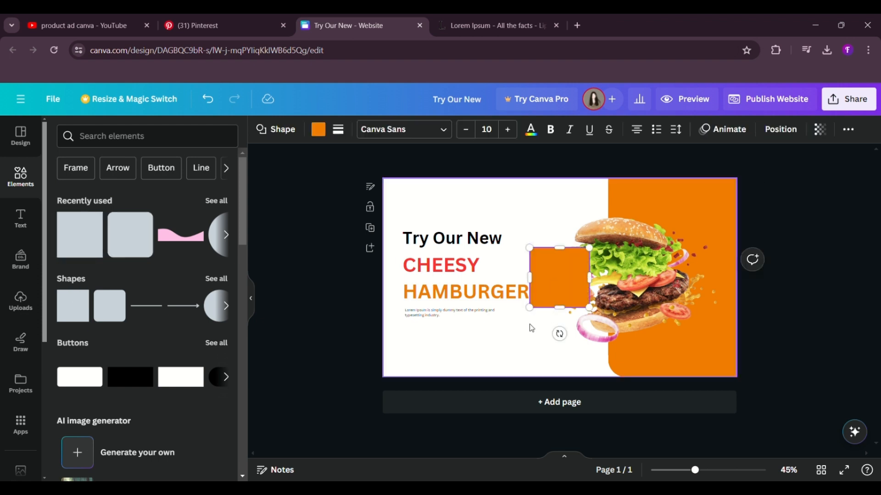
{"action": "left_click_drag", "start_coordinate": [560, 273], "coordinate": [527, 366]}
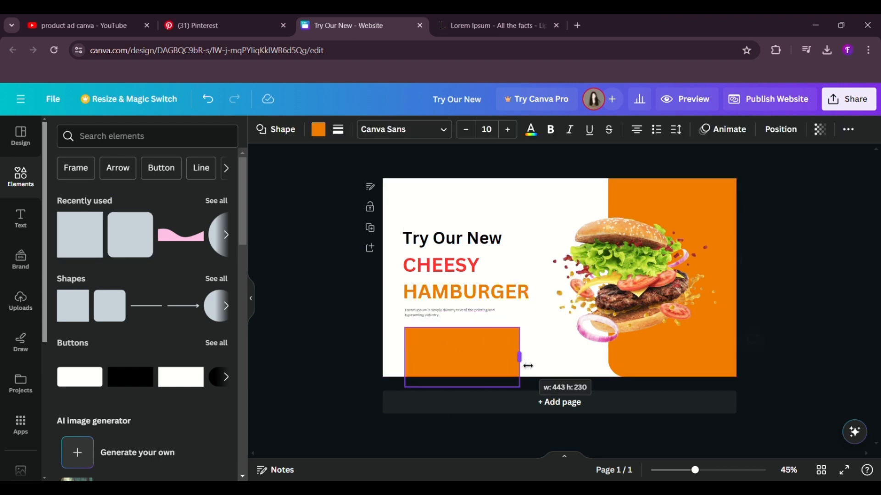
{"action": "left_click_drag", "start_coordinate": [462, 387], "coordinate": [462, 347]}
{"action": "left_click_drag", "start_coordinate": [520, 338], "coordinate": [467, 338]}
Step: Round the orange button's corners to the maximum
{"action": "left_click", "coordinate": [338, 130]}
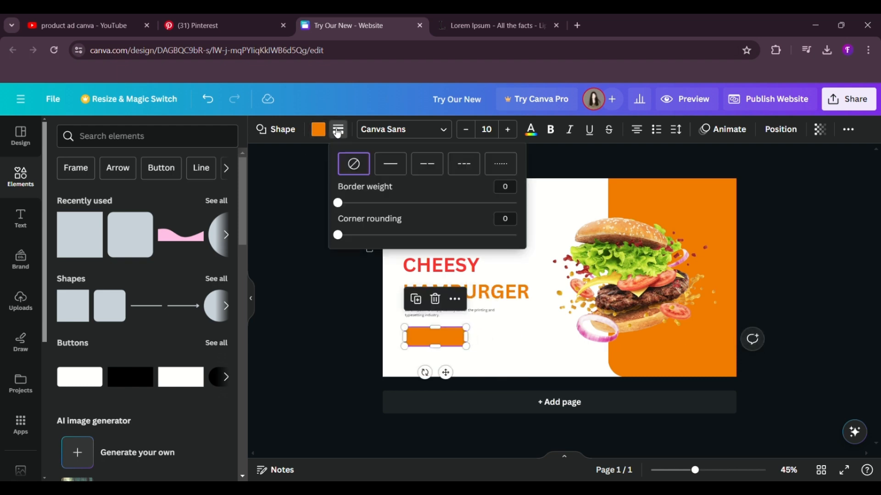
{"action": "left_click_drag", "start_coordinate": [338, 234], "coordinate": [541, 236]}
{"action": "left_click", "coordinate": [359, 357]}
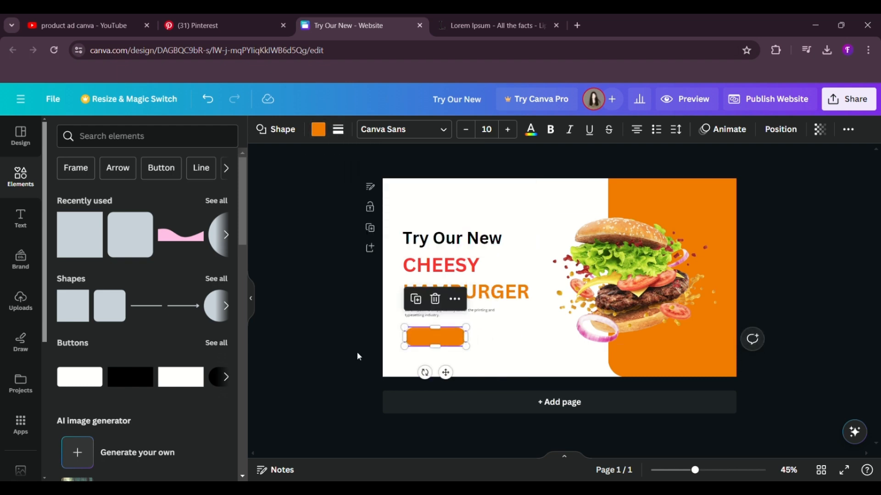
Step: Add the subheading "ORDER NOW", shrink it to size 23.7 and centre it on the orange button
{"action": "left_click", "coordinate": [19, 259]}
{"action": "left_click", "coordinate": [20, 217]}
{"action": "left_click", "coordinate": [116, 310]}
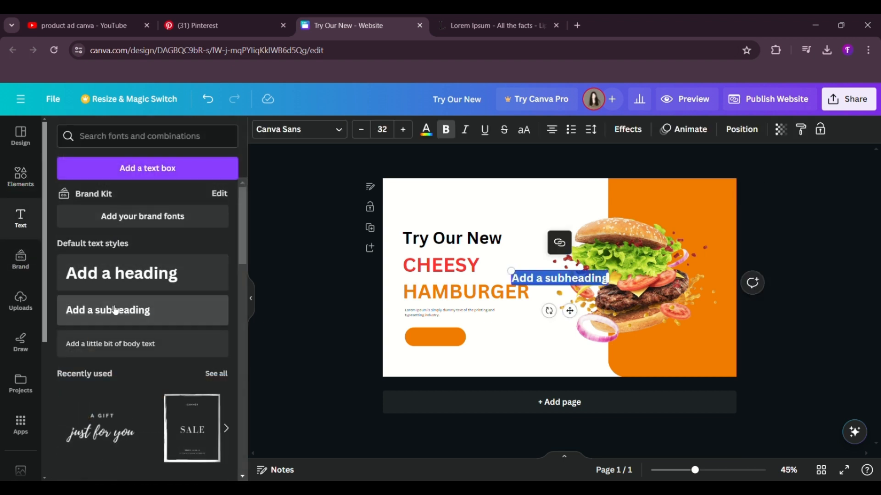
{"action": "key", "text": "BackSpace"}
{"action": "type", "text": "ORDER NOW"}
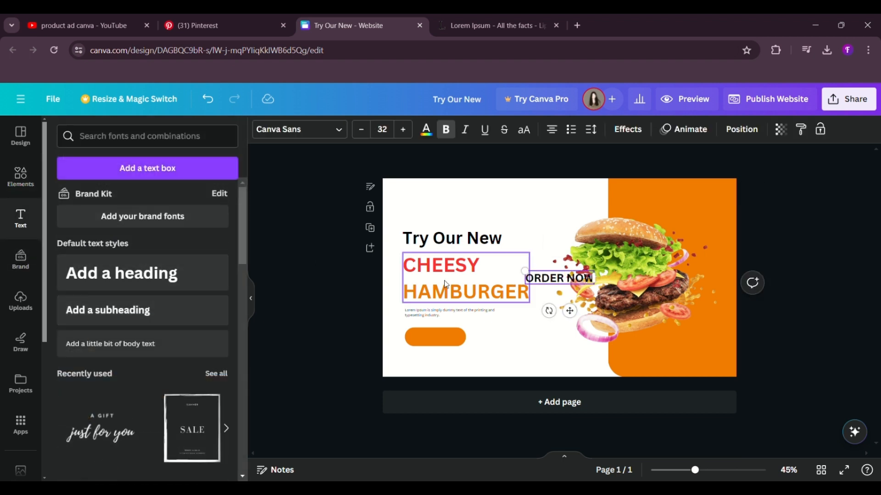
{"action": "left_click_drag", "start_coordinate": [570, 311], "coordinate": [447, 370]}
{"action": "left_click_drag", "start_coordinate": [411, 334], "coordinate": [430, 341]}
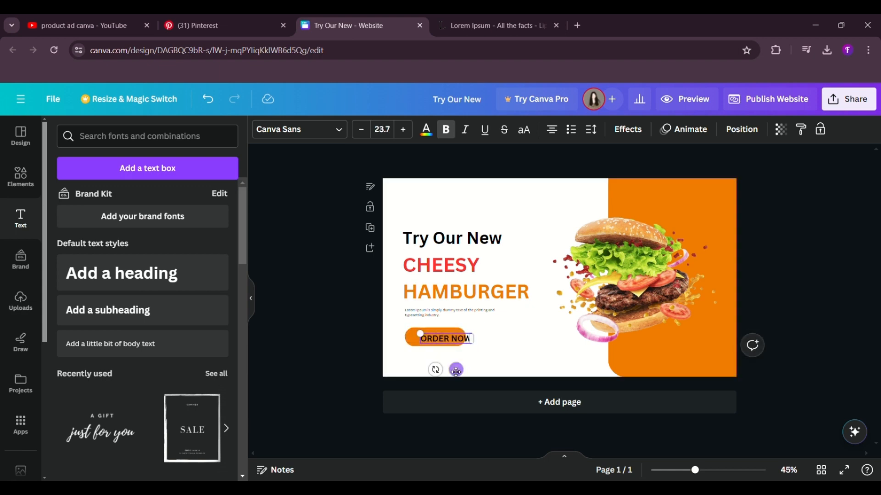
{"action": "left_click_drag", "start_coordinate": [460, 375], "coordinate": [450, 373]}
Step: Colour the "ORDER NOW" button text white
{"action": "left_click", "coordinate": [426, 130]}
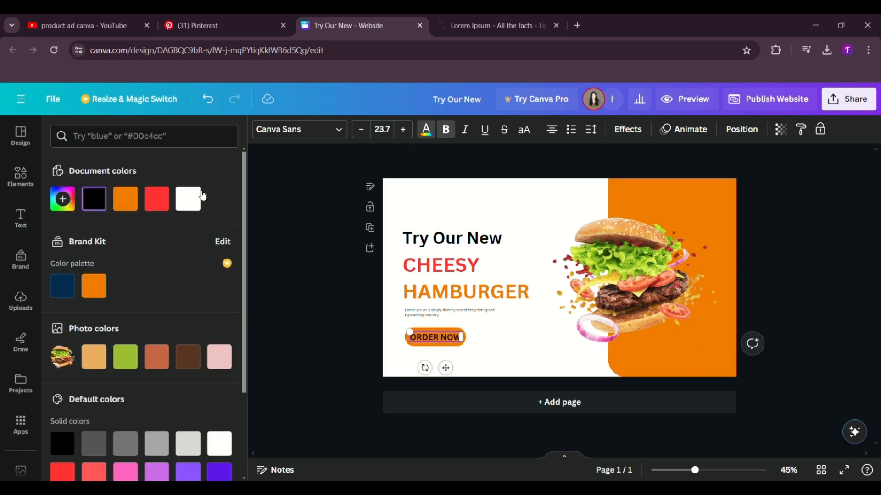
{"action": "left_click", "coordinate": [189, 198]}
{"action": "left_click", "coordinate": [302, 258]}
{"action": "left_click", "coordinate": [419, 338]}
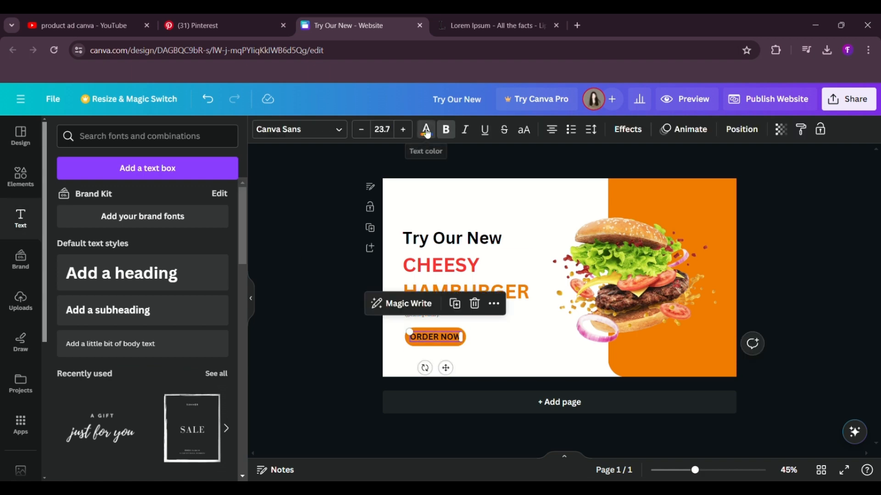
{"action": "left_click", "coordinate": [427, 131]}
{"action": "left_click", "coordinate": [188, 200]}
{"action": "left_click", "coordinate": [307, 257]}
{"action": "left_click", "coordinate": [428, 340]}
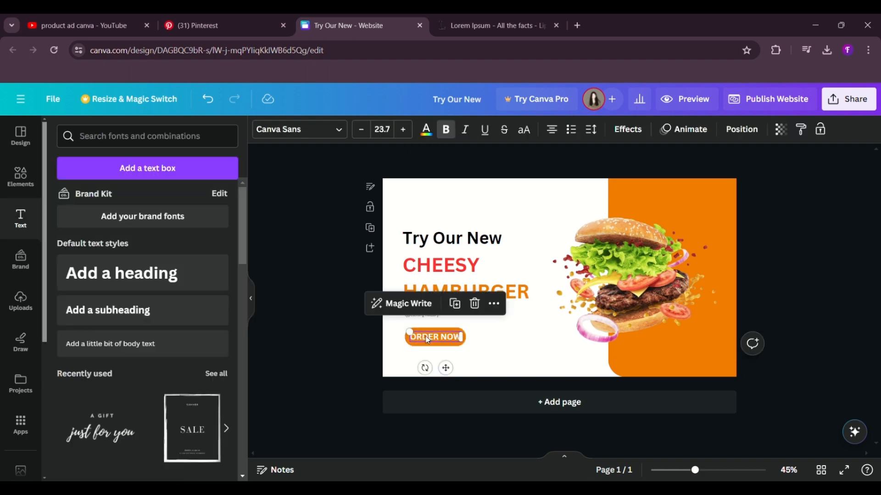
{"action": "left_click", "coordinate": [326, 303]}
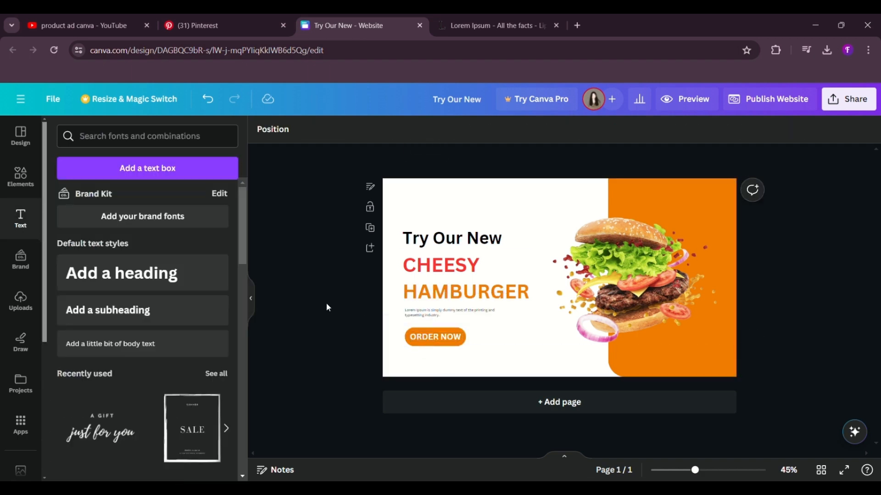
Step: Add another square shape to the page and fill it with the red used for "CHEESY"
{"action": "left_click", "coordinate": [21, 177]}
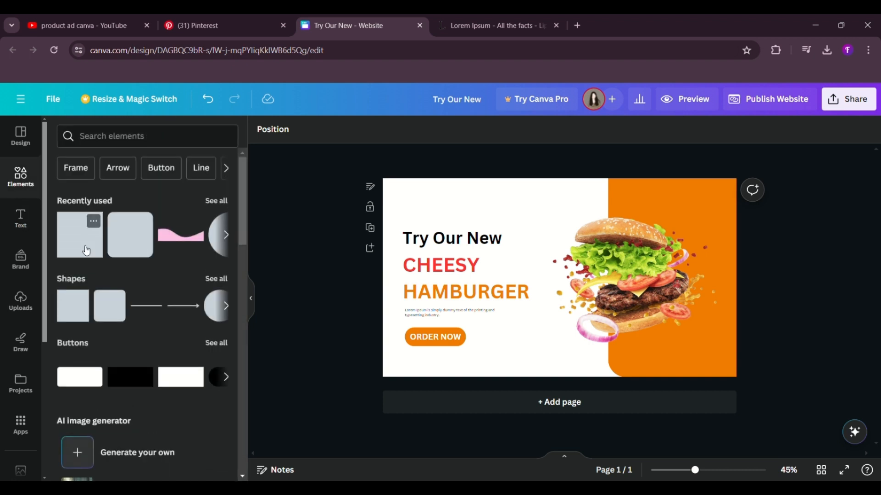
{"action": "left_click", "coordinate": [86, 251]}
{"action": "left_click", "coordinate": [319, 130]}
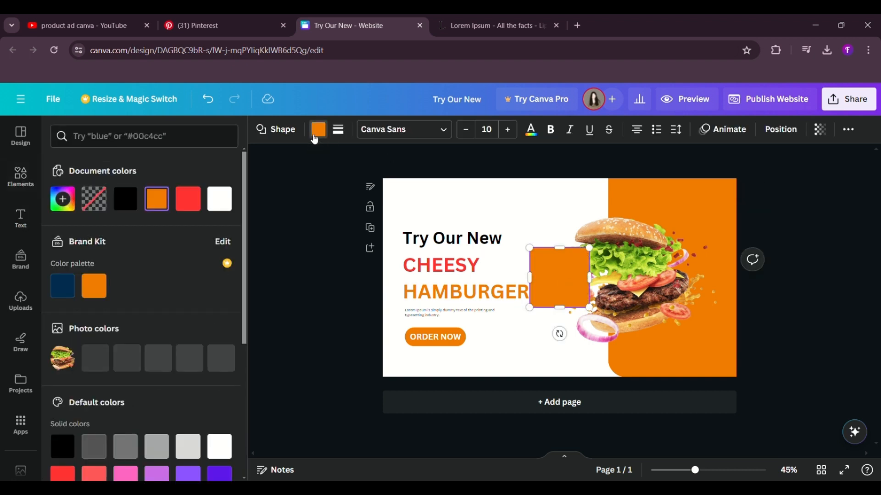
{"action": "left_click", "coordinate": [188, 199]}
Step: Shrink the red square into a small tag at the page's top edge and align its left side with the headings
{"action": "left_click_drag", "start_coordinate": [589, 307], "coordinate": [426, 240]}
{"action": "left_click", "coordinate": [303, 216]}
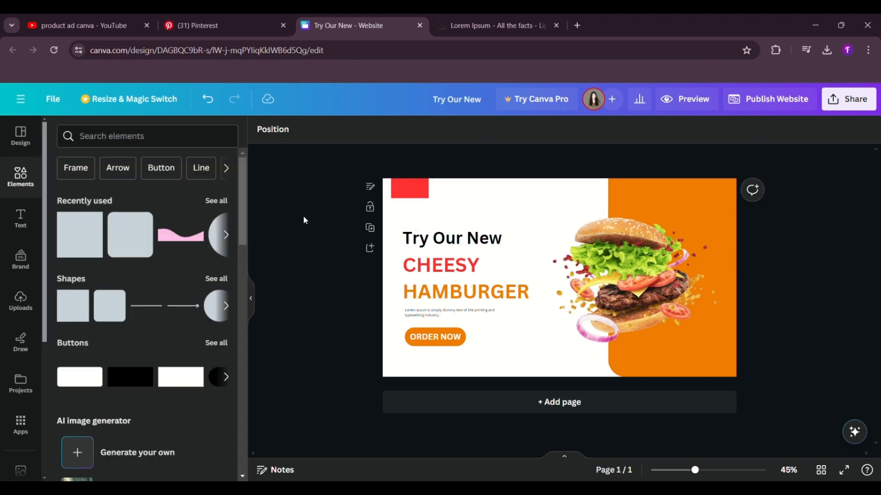
{"action": "left_click_drag", "start_coordinate": [417, 192], "coordinate": [428, 192]}
{"action": "left_click", "coordinate": [356, 196]}
Step: Add the body text "WEBSITE" and place it on the red tag at the top of the page
{"action": "left_click", "coordinate": [21, 219]}
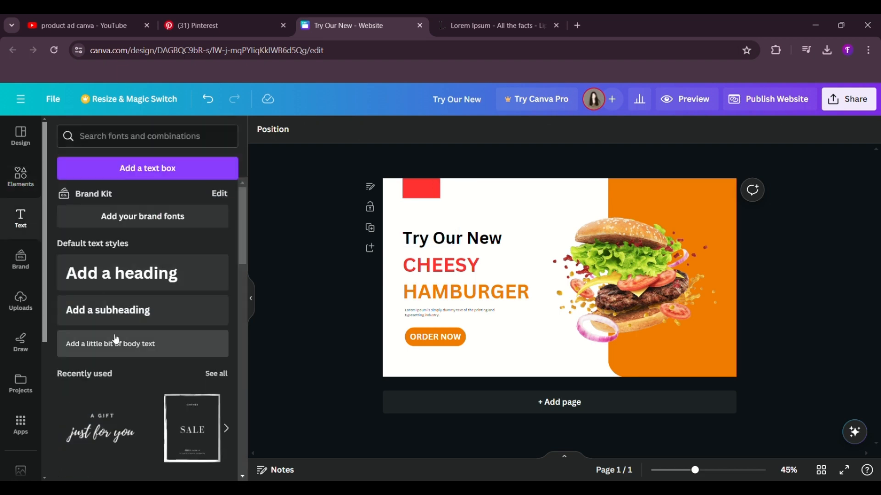
{"action": "left_click", "coordinate": [120, 348]}
{"action": "key", "text": "BackSpace"}
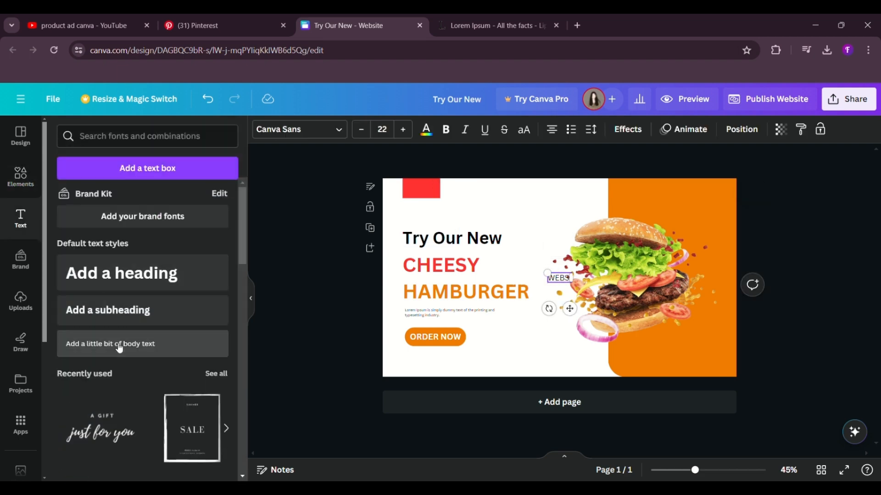
{"action": "left_click_drag", "start_coordinate": [569, 308], "coordinate": [434, 227]}
{"action": "left_click", "coordinate": [331, 189]}
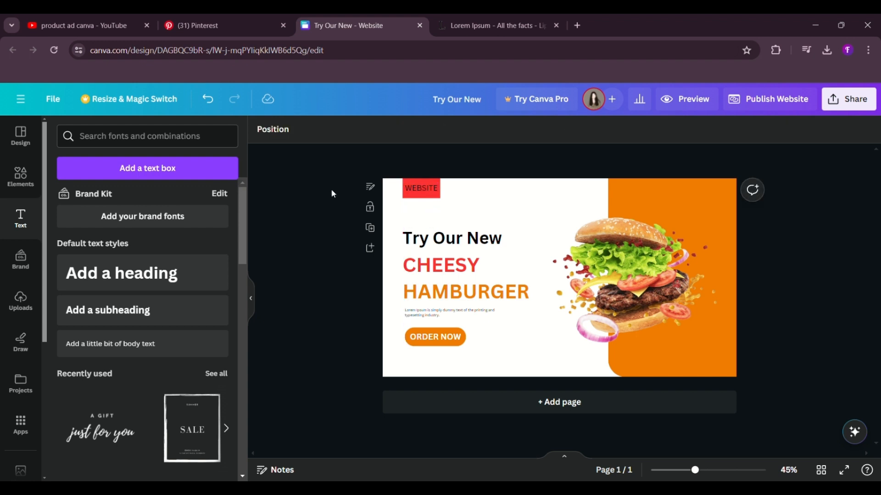
Step: Colour the "WEBSITE" text white
{"action": "left_click", "coordinate": [425, 185]}
{"action": "left_click", "coordinate": [420, 128]}
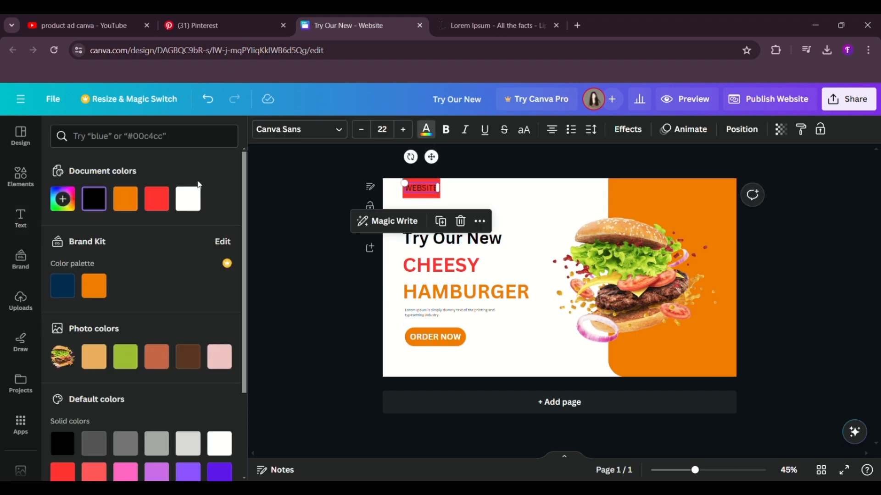
{"action": "left_click", "coordinate": [187, 197]}
{"action": "left_click", "coordinate": [275, 259]}
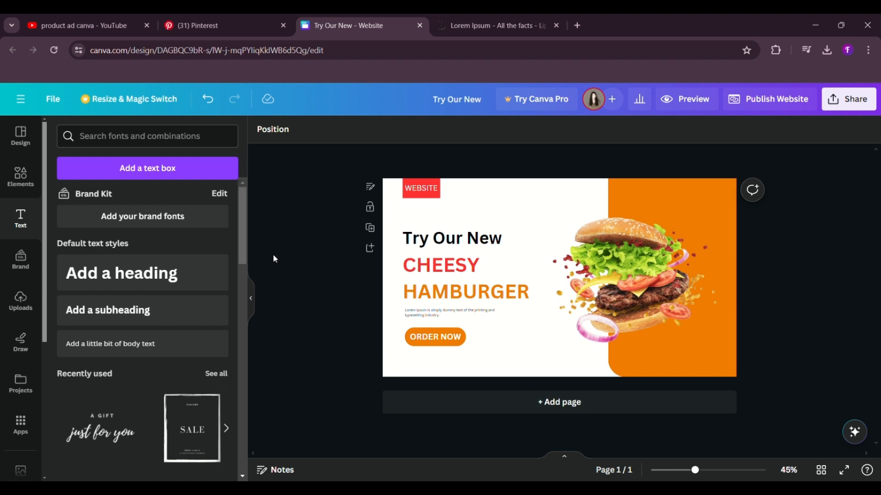
Step: Search the graphics for "facebook" and add the plain white "f" icon to the page
{"action": "left_click", "coordinate": [20, 177]}
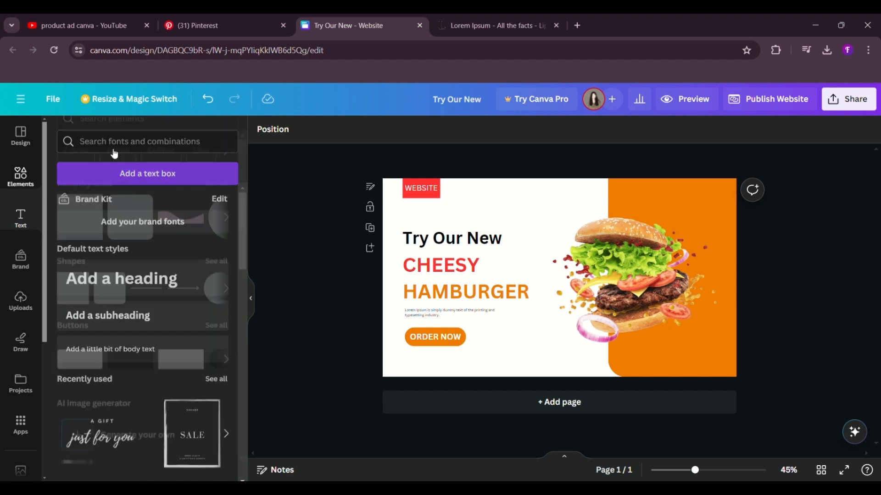
{"action": "left_click", "coordinate": [121, 136]}
{"action": "type", "text": "facebook"}
{"action": "key", "text": "Return"}
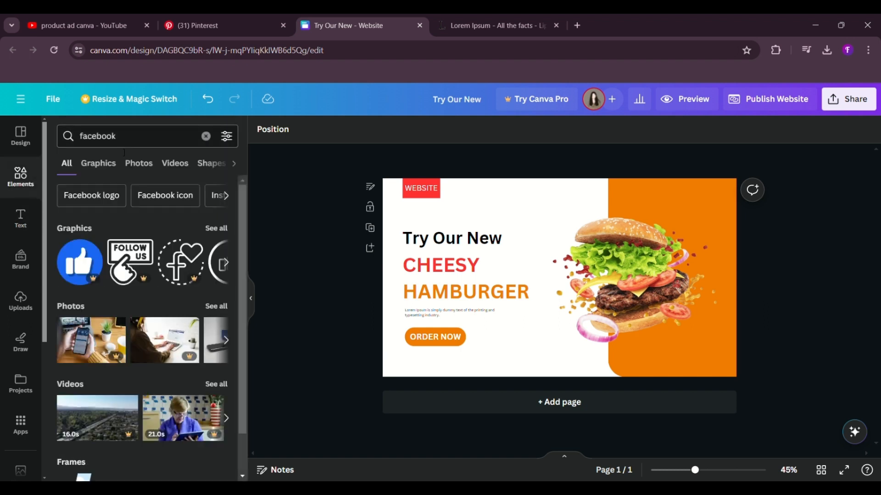
{"action": "left_click", "coordinate": [118, 170]}
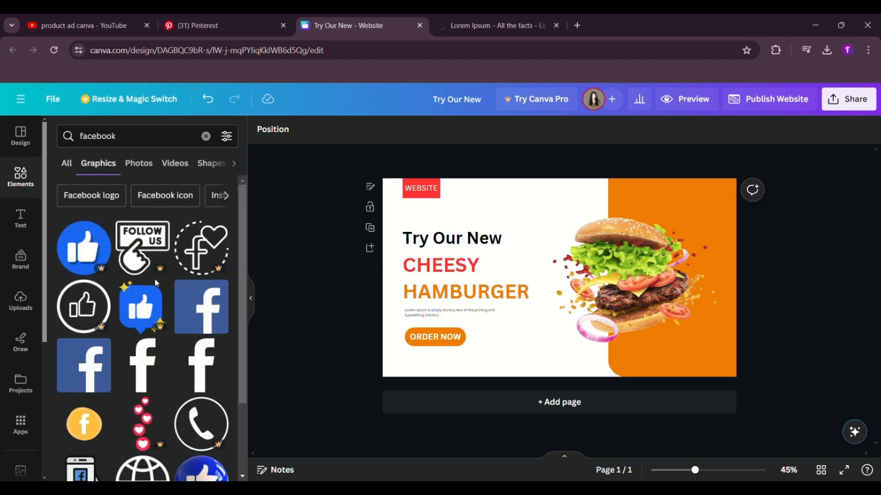
{"action": "scroll", "coordinate": [155, 279], "scroll_direction": "down", "scroll_amount": 2}
{"action": "left_click", "coordinate": [201, 313]}
Step: Shrink the Facebook icon, place it in the page's bottom-left corner below the button, and colour it orange
{"action": "left_click_drag", "start_coordinate": [578, 318], "coordinate": [414, 397]}
{"action": "left_click", "coordinate": [395, 129]}
{"action": "left_click", "coordinate": [126, 200]}
{"action": "left_click", "coordinate": [328, 326]}
{"action": "left_click", "coordinate": [328, 329]}
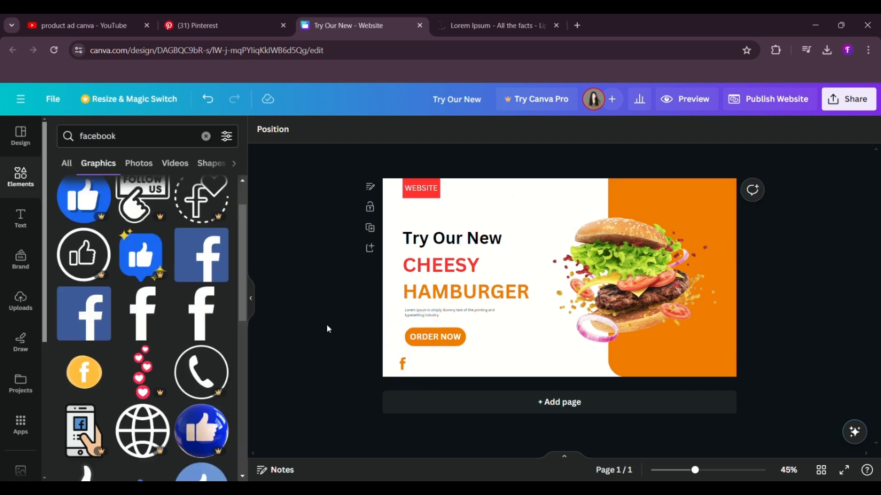
Step: Search the graphics for "twitter" and add the bird icon with the thin circle outline to the page
{"action": "left_click", "coordinate": [206, 137]}
{"action": "type", "text": "twitter"}
{"action": "key", "text": "Return"}
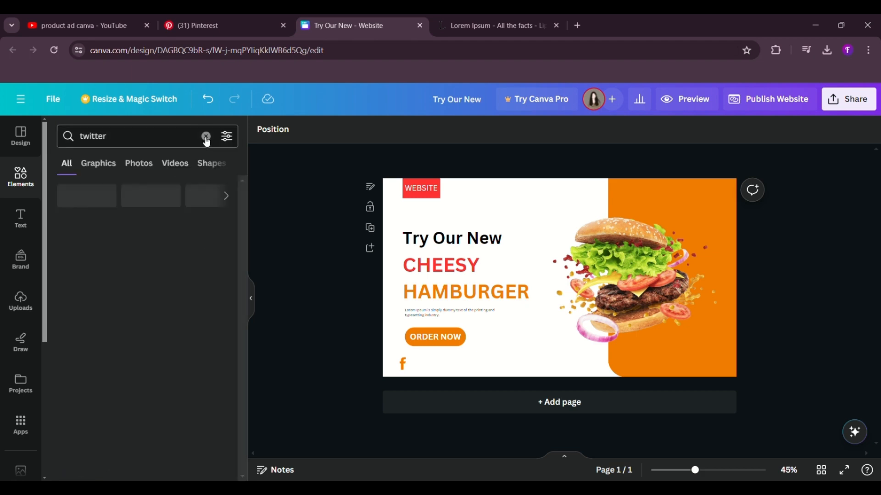
{"action": "left_click", "coordinate": [213, 229]}
{"action": "scroll", "coordinate": [91, 288], "scroll_direction": "down", "scroll_amount": 8}
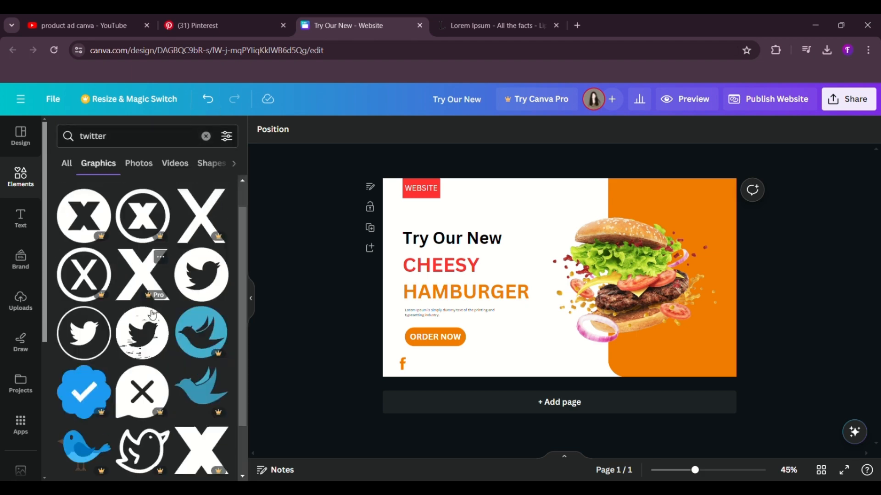
{"action": "scroll", "coordinate": [92, 288], "scroll_direction": "down", "scroll_amount": 1}
{"action": "scroll", "coordinate": [92, 287], "scroll_direction": "up", "scroll_amount": 10}
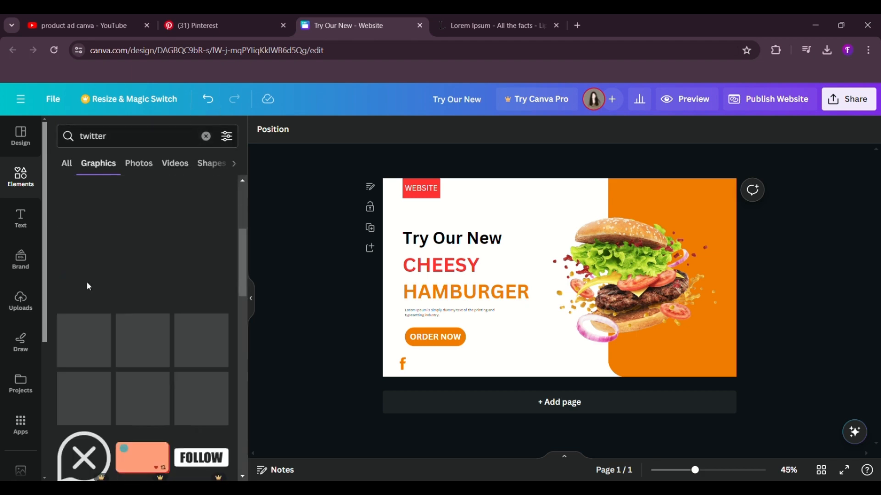
{"action": "left_click", "coordinate": [142, 365]}
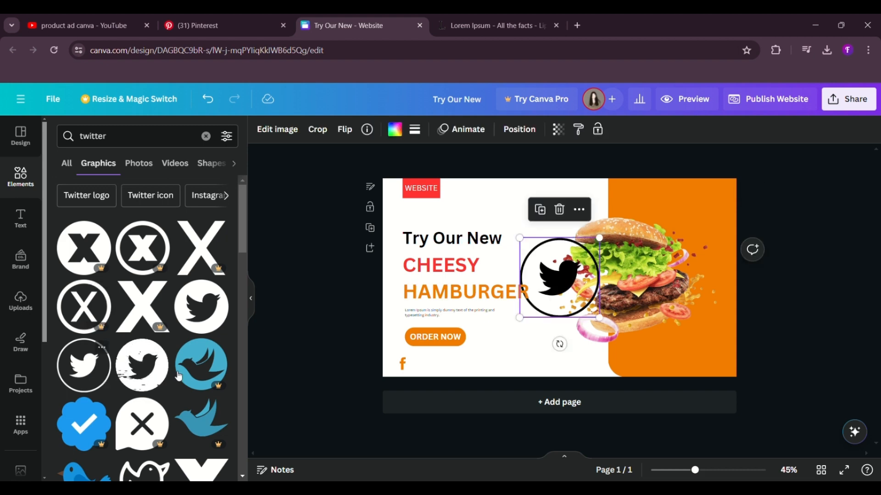
Step: Shrink the Twitter icon, place it just right of the Facebook icon, and colour it orange
{"action": "scroll", "coordinate": [151, 403], "scroll_direction": "down", "scroll_amount": 5}
{"action": "left_click_drag", "start_coordinate": [555, 287], "coordinate": [431, 390]}
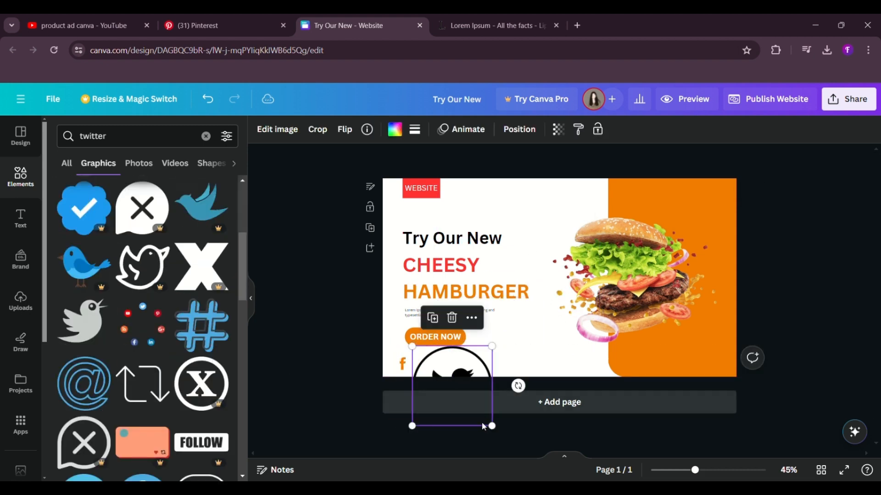
{"action": "left_click_drag", "start_coordinate": [495, 429], "coordinate": [437, 398]}
{"action": "left_click", "coordinate": [394, 129]}
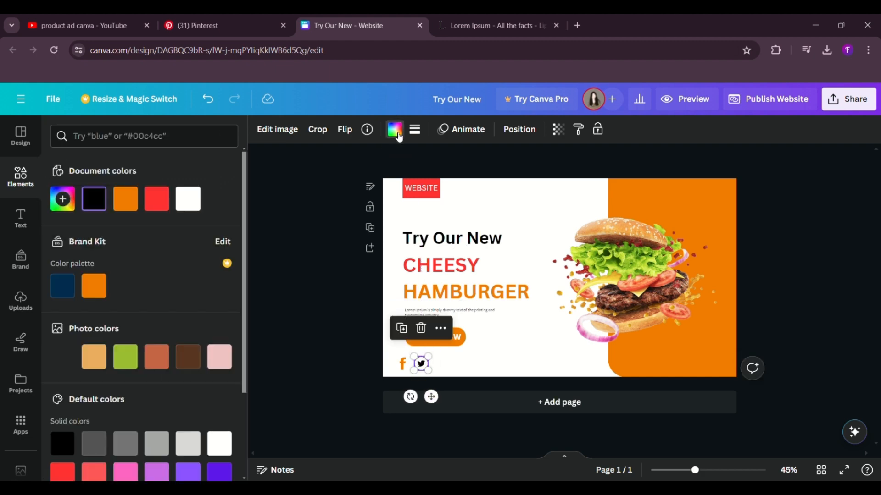
{"action": "left_click", "coordinate": [125, 198]}
{"action": "left_click", "coordinate": [307, 233]}
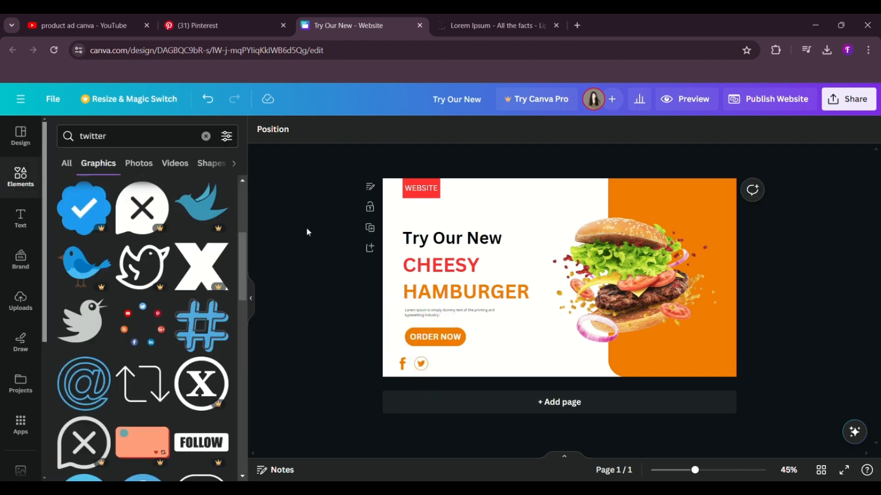
Step: Search the graphics for "youtube", add the blue rounded play-button icon, and colour it orange
{"action": "left_click", "coordinate": [206, 136]}
{"action": "type", "text": "youtube"}
{"action": "key", "text": "Return"}
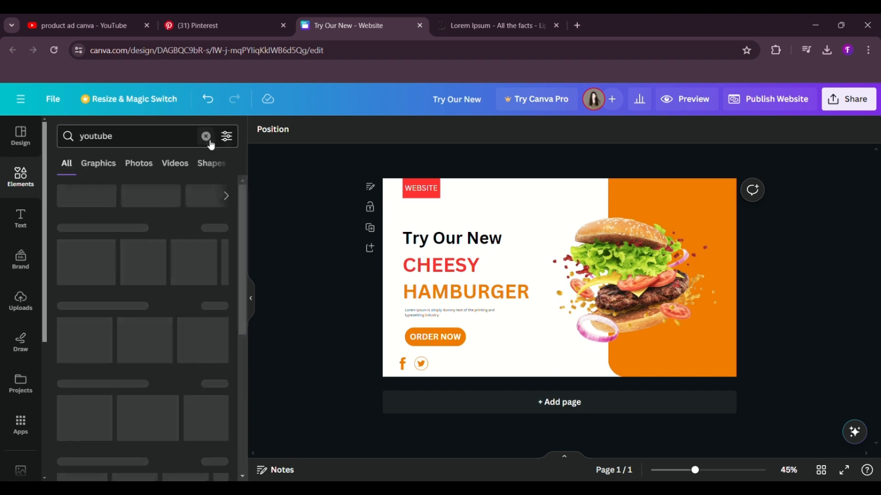
{"action": "left_click", "coordinate": [98, 163]}
{"action": "scroll", "coordinate": [162, 289], "scroll_direction": "down", "scroll_amount": 1}
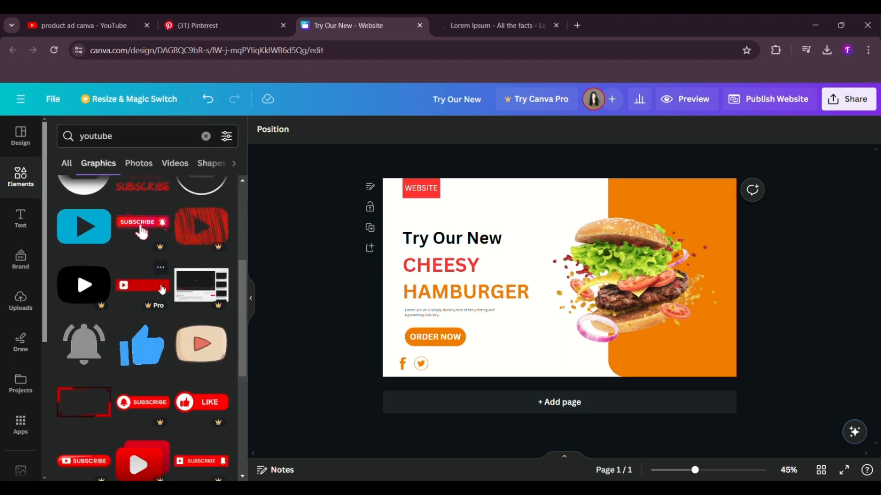
{"action": "left_click", "coordinate": [84, 226]}
{"action": "left_click", "coordinate": [395, 130]}
{"action": "left_click", "coordinate": [157, 199]}
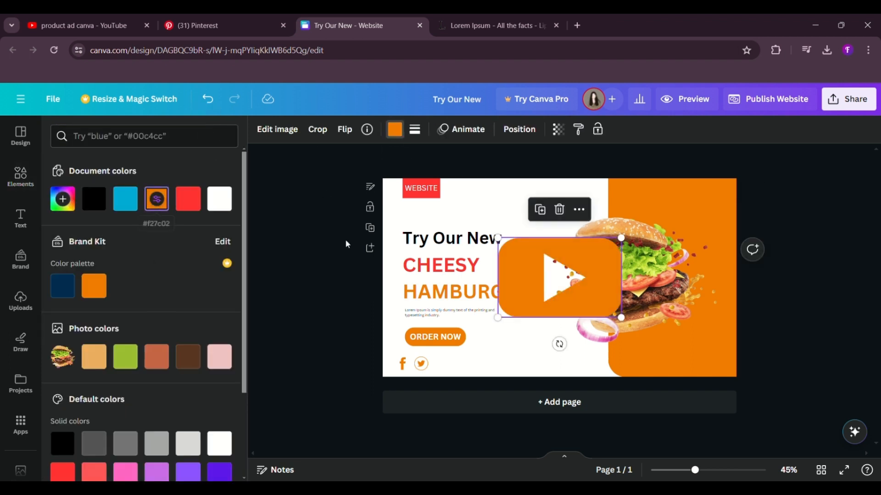
Step: Shrink the YouTube icon and place it in line to the right of the Twitter icon
{"action": "left_click_drag", "start_coordinate": [560, 277], "coordinate": [522, 378]}
{"action": "left_click_drag", "start_coordinate": [582, 416], "coordinate": [471, 396]}
{"action": "left_click_drag", "start_coordinate": [457, 403], "coordinate": [458, 403]}
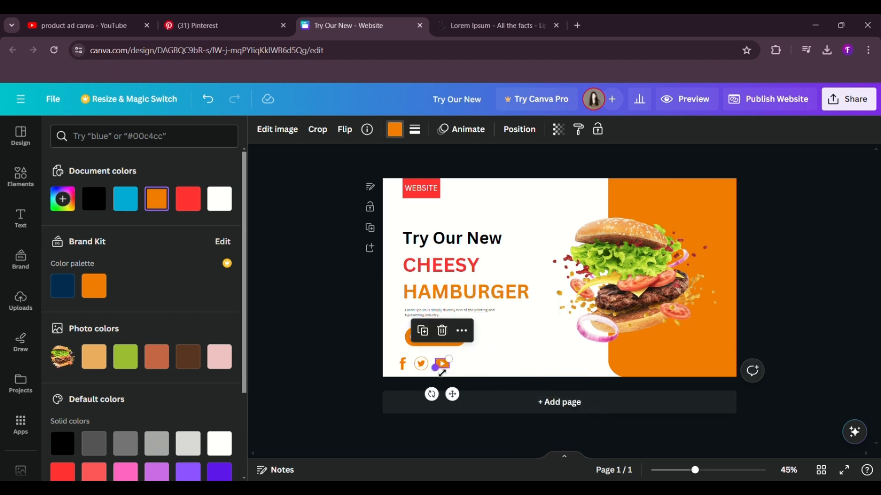
{"action": "left_click_drag", "start_coordinate": [441, 374], "coordinate": [461, 400]}
{"action": "left_click", "coordinate": [336, 327]}
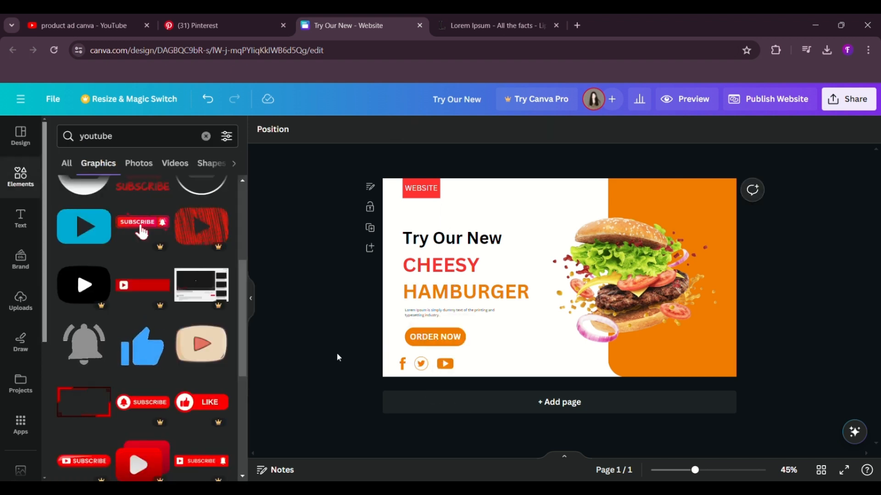
Step: Reduce the size of the Facebook, Twitter and YouTube icons in the row below the order button
{"action": "left_click_drag", "start_coordinate": [337, 354], "coordinate": [449, 372]}
{"action": "left_click", "coordinate": [408, 334]}
{"action": "left_click", "coordinate": [381, 325]}
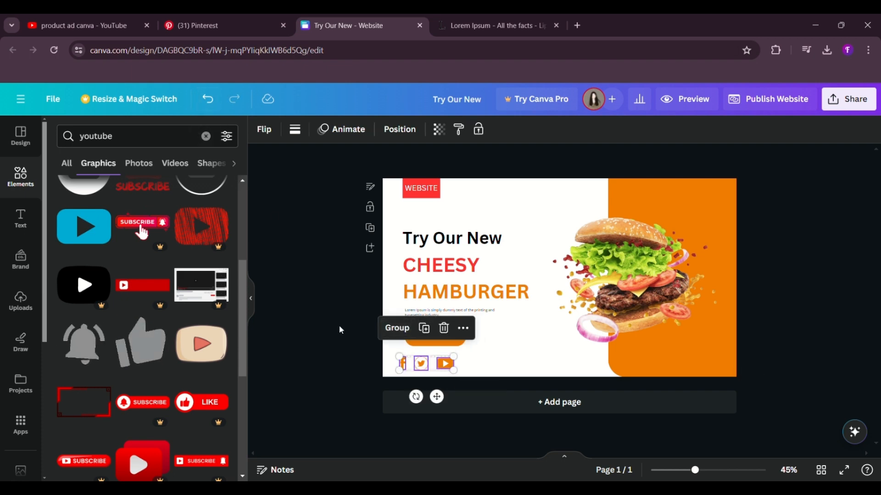
{"action": "left_click", "coordinate": [445, 364]}
{"action": "left_click_drag", "start_coordinate": [453, 370], "coordinate": [408, 376]}
{"action": "left_click", "coordinate": [421, 364]}
{"action": "left_click", "coordinate": [410, 368]}
{"action": "left_click", "coordinate": [402, 365]}
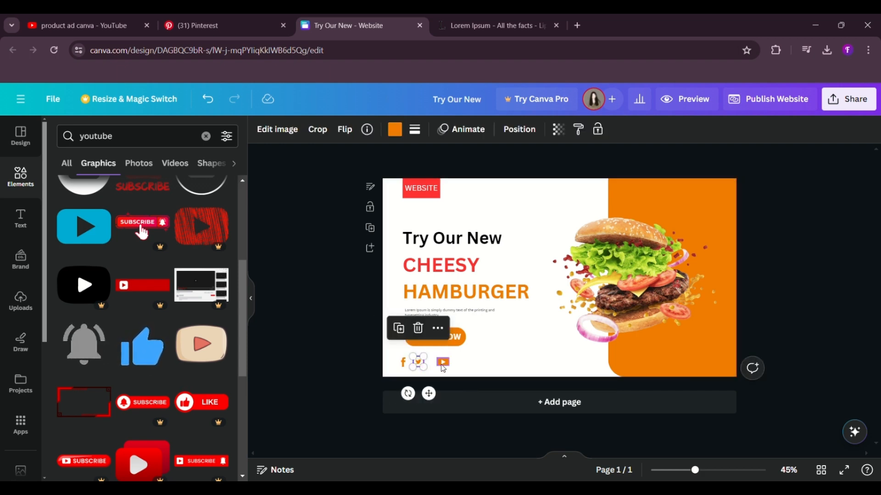
Step: Move the three social media icons closer together so the row sits beneath the ORDER NOW button
{"action": "left_click", "coordinate": [442, 363]}
{"action": "left_click_drag", "start_coordinate": [459, 401], "coordinate": [433, 401]}
{"action": "left_click", "coordinate": [419, 365]}
{"action": "left_click", "coordinate": [428, 374]}
{"action": "left_click", "coordinate": [424, 363]}
{"action": "left_click", "coordinate": [404, 363]}
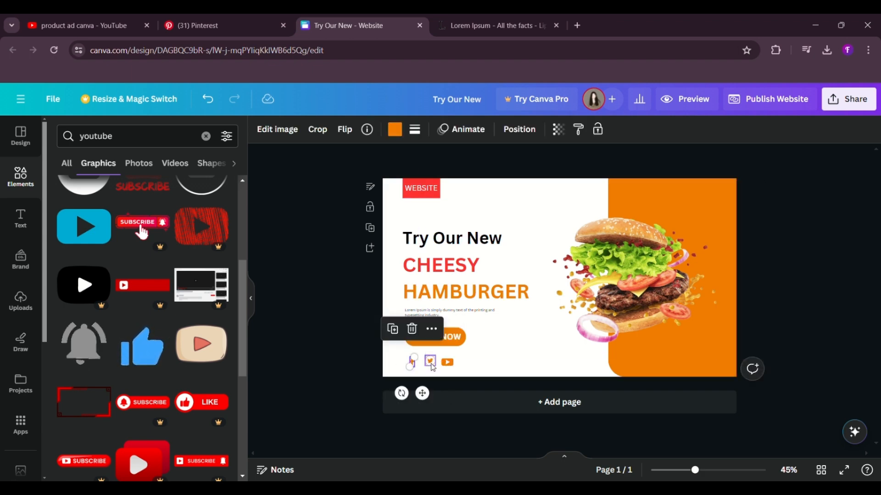
{"action": "left_click", "coordinate": [432, 363]}
{"action": "left_click_drag", "start_coordinate": [436, 368], "coordinate": [436, 370]}
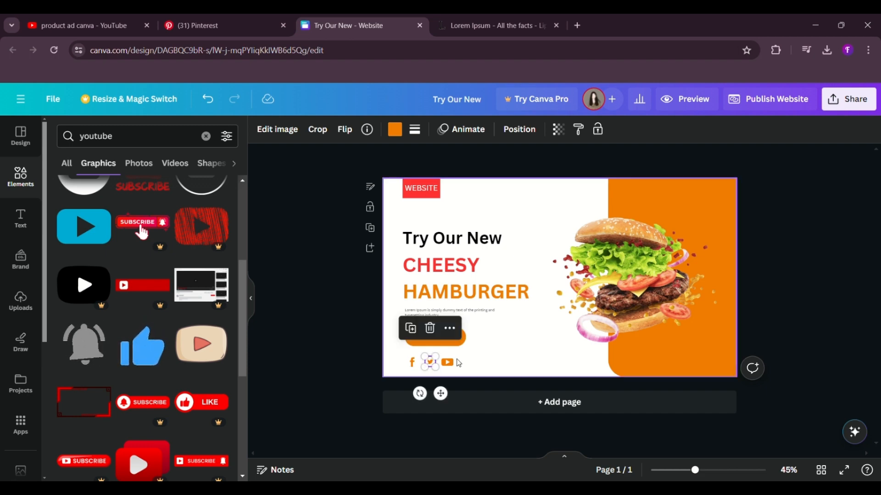
Step: Enlarge the YouTube icon slightly and space the three social media icons evenly, centred under the ORDER NOW button
{"action": "left_click", "coordinate": [447, 363]}
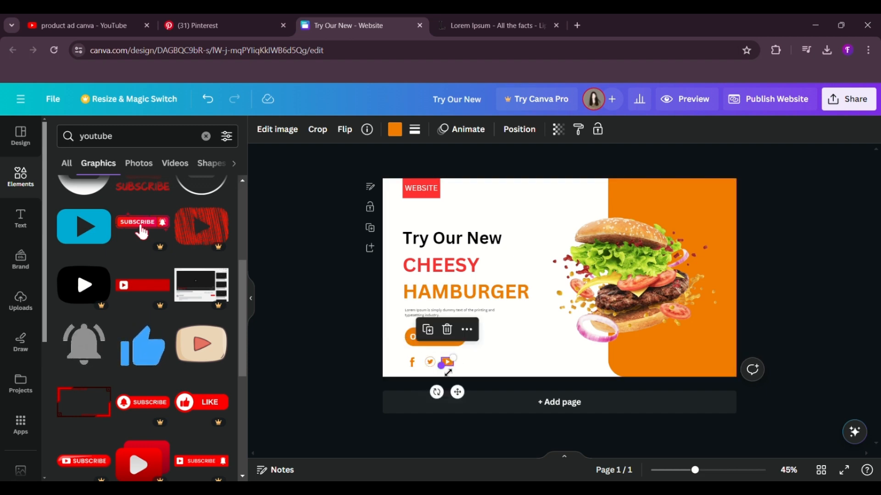
{"action": "left_click_drag", "start_coordinate": [448, 372], "coordinate": [433, 403]}
{"action": "left_click", "coordinate": [336, 316]}
{"action": "left_click", "coordinate": [412, 363]}
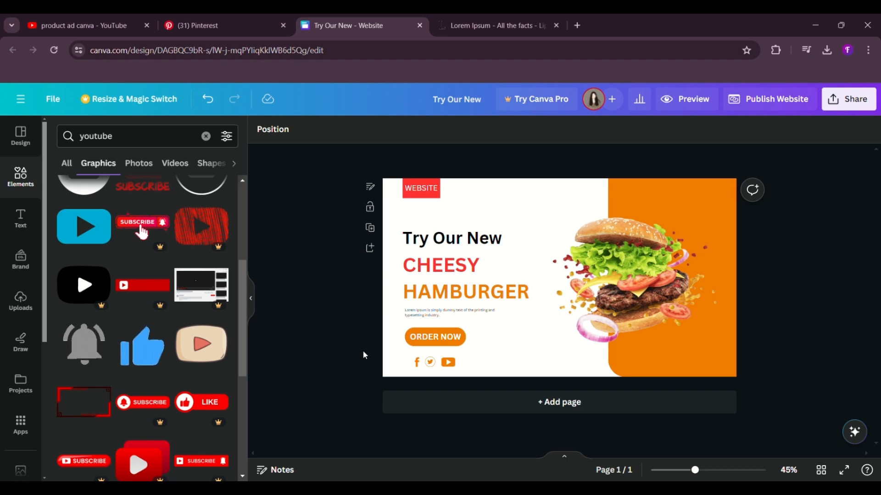
{"action": "mouse_move", "coordinate": [362, 351]}
{"action": "left_mouse_down"}
{"action": "mouse_move", "coordinate": [455, 369]}
{"action": "mouse_move", "coordinate": [376, 355]}
{"action": "left_mouse_up"}
{"action": "left_click", "coordinate": [416, 362]}
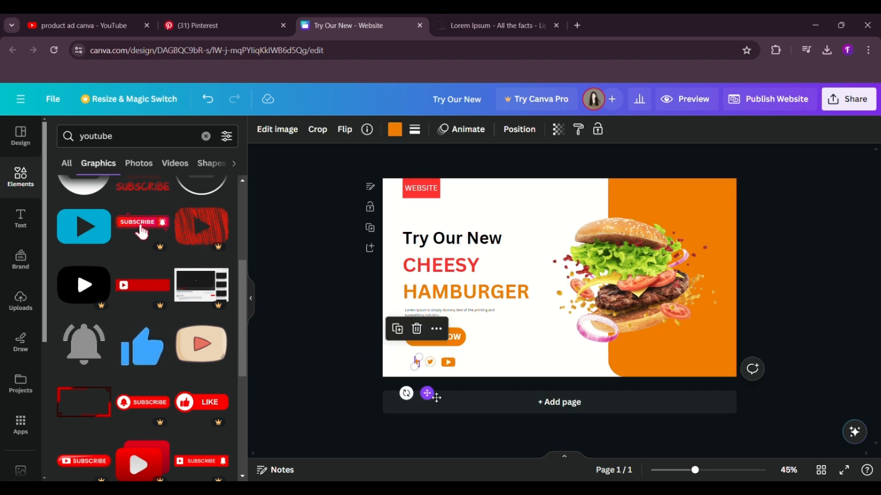
{"action": "left_click_drag", "start_coordinate": [435, 399], "coordinate": [467, 399]}
{"action": "left_click", "coordinate": [448, 363]}
{"action": "left_click", "coordinate": [361, 341]}
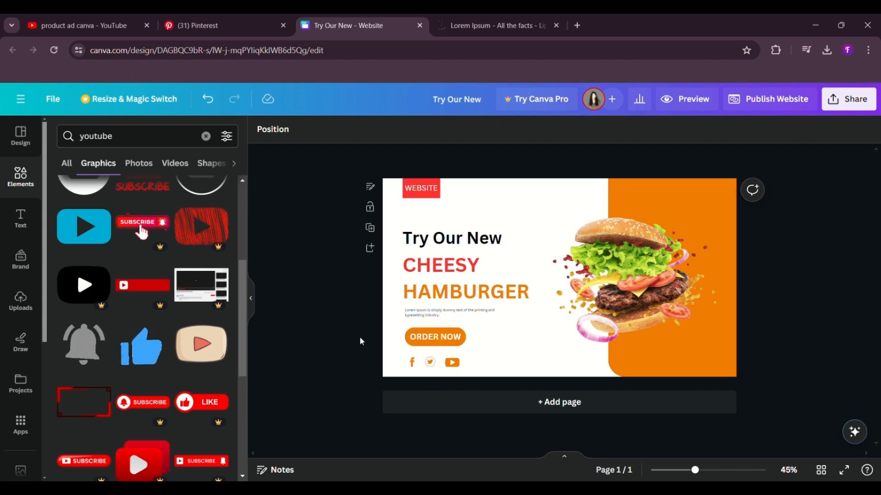
Step: Add a heading reading "$ 3.66" and place it on the orange panel below the hamburger
{"action": "left_click", "coordinate": [29, 218]}
{"action": "left_click", "coordinate": [138, 288]}
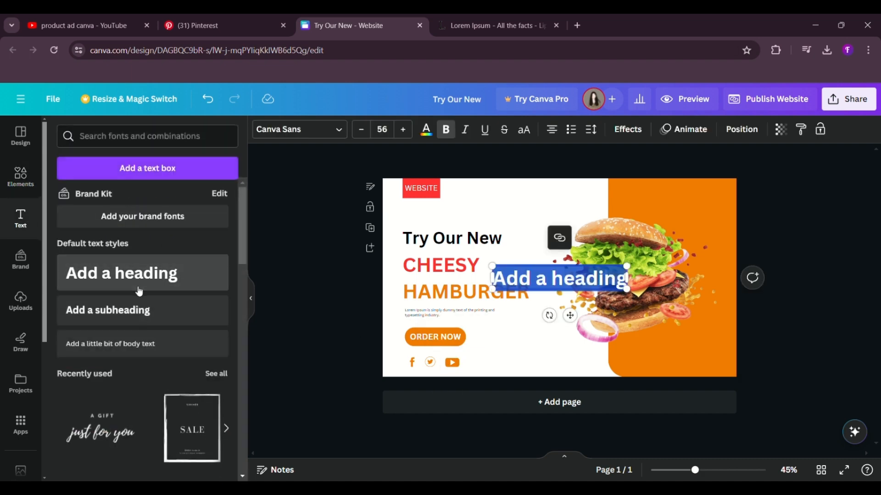
{"action": "key", "text": "BackSpace"}
{"action": "type", "text": "$ 3.66"}
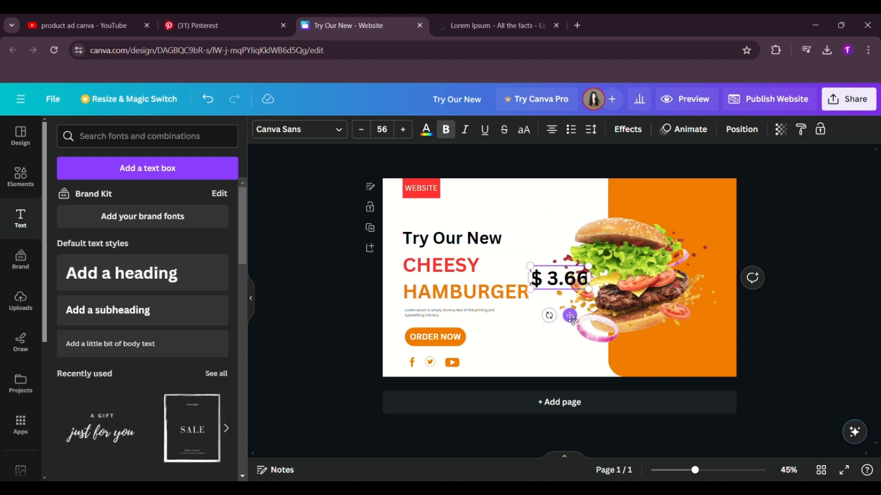
{"action": "left_click_drag", "start_coordinate": [573, 321], "coordinate": [662, 400]}
Step: Colour the price text white and nudge it slightly up and to the right
{"action": "left_click_drag", "start_coordinate": [667, 361], "coordinate": [617, 360]}
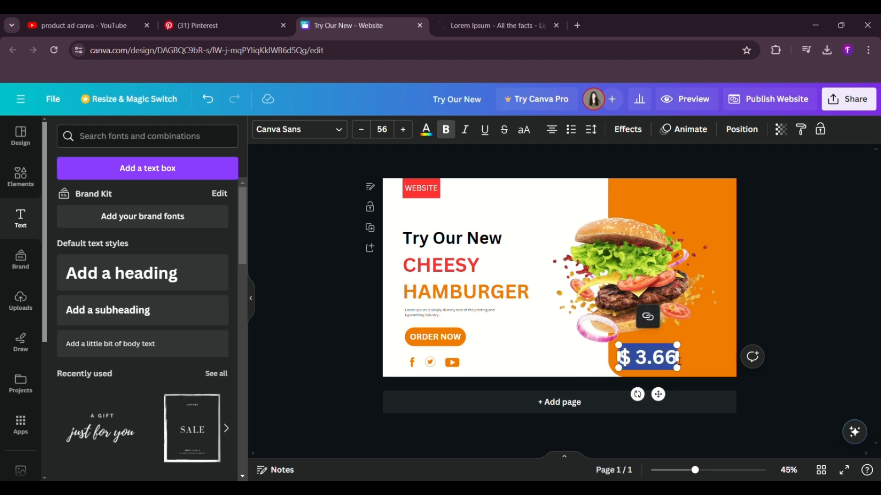
{"action": "left_click", "coordinate": [427, 130]}
{"action": "left_click", "coordinate": [188, 198]}
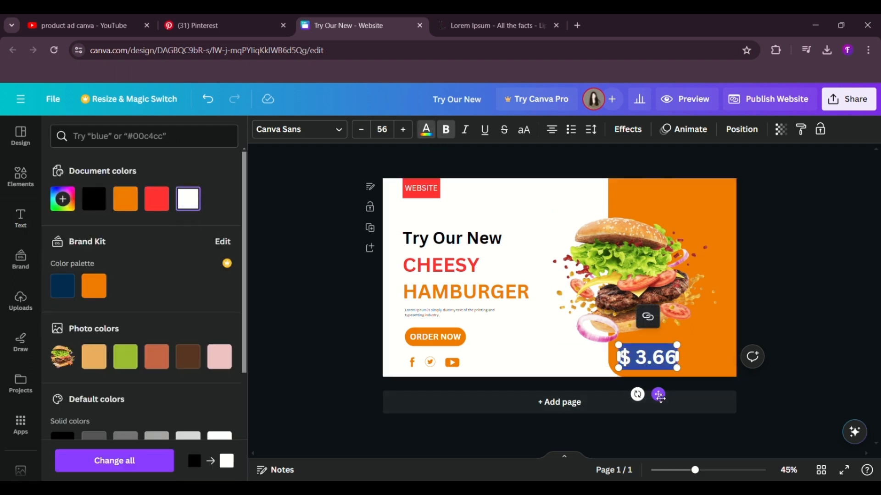
{"action": "left_click_drag", "start_coordinate": [658, 394], "coordinate": [664, 391]}
{"action": "left_click", "coordinate": [795, 318]}
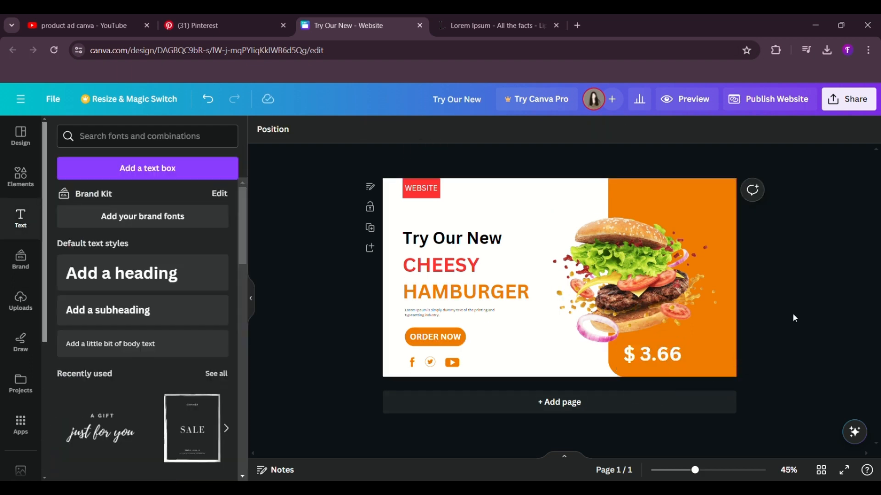
Step: Add a small red rectangle from the square shape at the orange panel's bottom edge, right of the price
{"action": "left_click", "coordinate": [21, 177]}
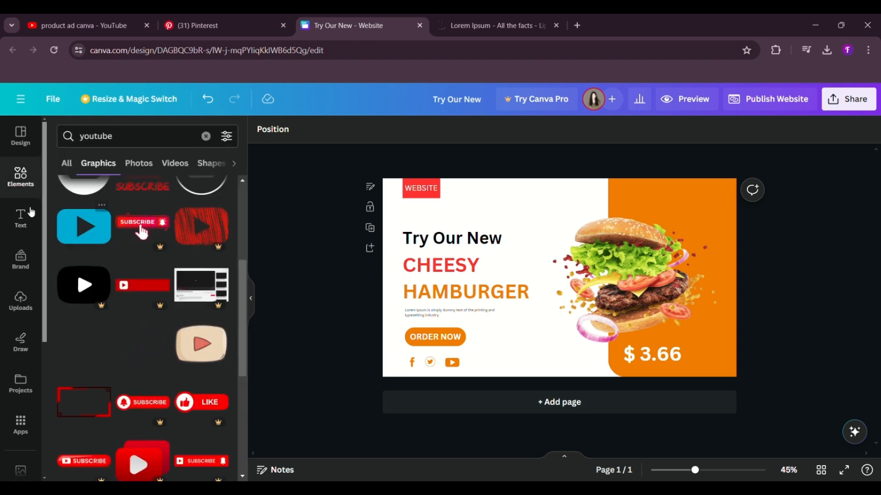
{"action": "left_click", "coordinate": [21, 176]}
{"action": "left_click", "coordinate": [94, 312]}
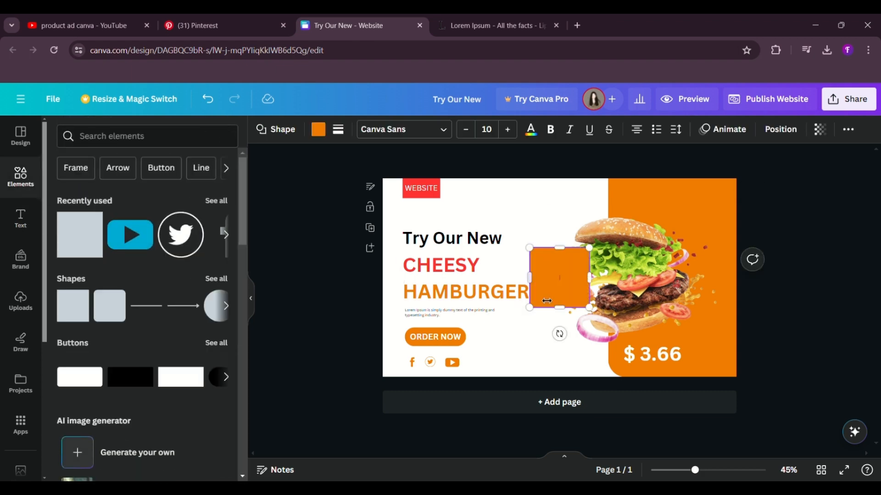
{"action": "left_click_drag", "start_coordinate": [592, 311], "coordinate": [728, 407]}
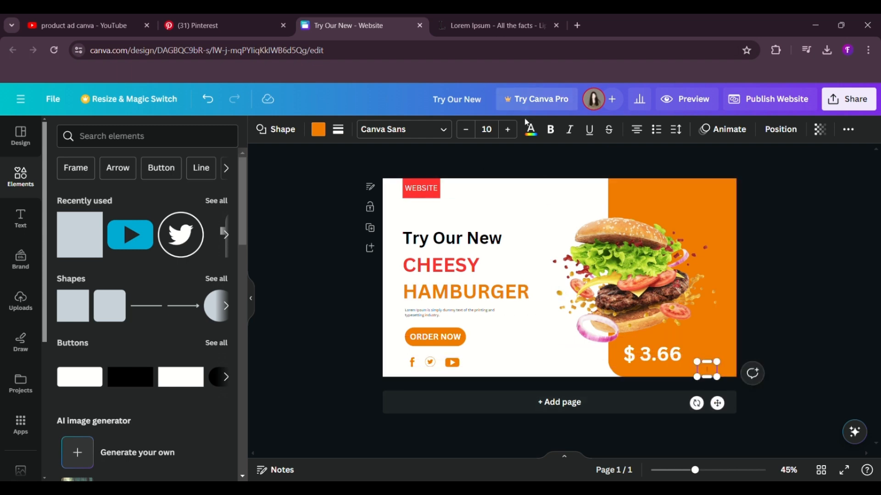
{"action": "left_click", "coordinate": [318, 129]}
{"action": "left_click", "coordinate": [187, 198]}
{"action": "left_click", "coordinate": [325, 307]}
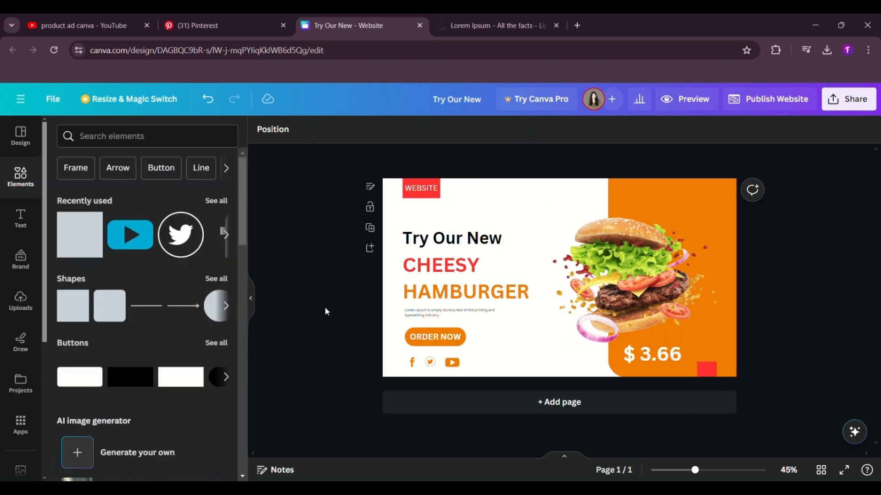
Step: Duplicate the small red rectangle and place the copy beside it in the page's bottom-right corner
{"action": "left_click", "coordinate": [714, 371]}
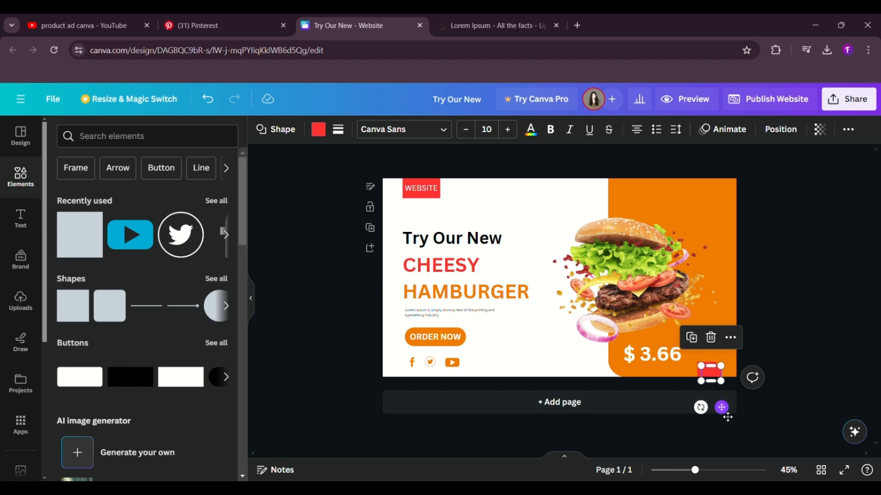
{"action": "left_click_drag", "start_coordinate": [727, 417], "coordinate": [743, 412]}
{"action": "left_click", "coordinate": [791, 328]}
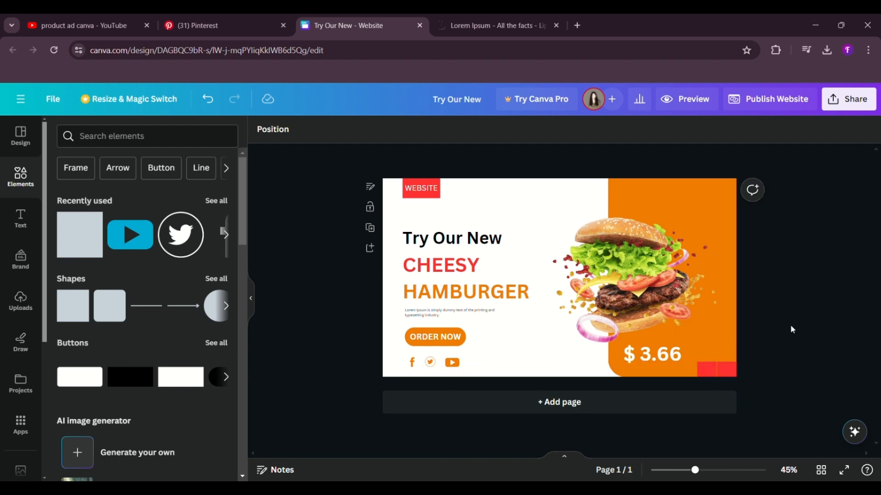
Step: Search the graphics for "arrow" and add the bold rounded right-pointing chevron to the page
{"action": "left_click", "coordinate": [105, 135]}
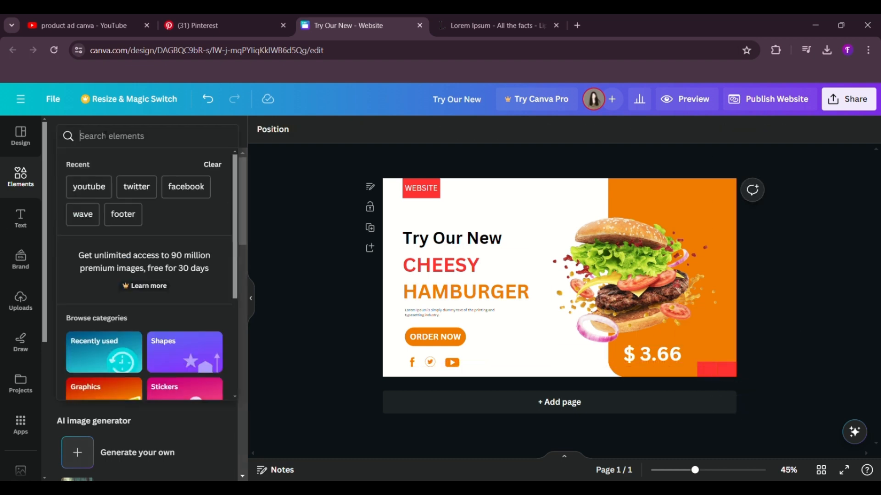
{"action": "type", "text": "arrow"}
{"action": "key", "text": "Return"}
{"action": "left_click", "coordinate": [218, 228]}
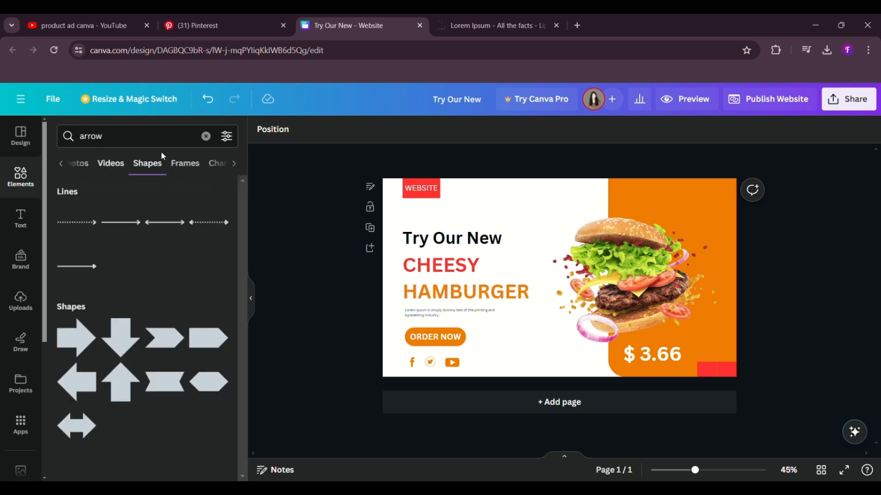
{"action": "scroll", "coordinate": [174, 164], "scroll_direction": "left", "scroll_amount": 3}
{"action": "left_click", "coordinate": [101, 164]}
{"action": "scroll", "coordinate": [133, 260], "scroll_direction": "down", "scroll_amount": 1}
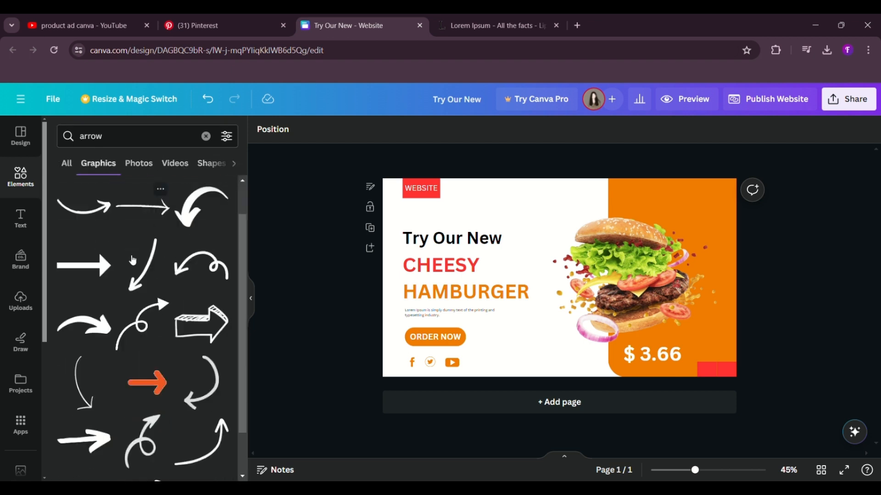
{"action": "scroll", "coordinate": [133, 260], "scroll_direction": "down", "scroll_amount": 10}
{"action": "left_click", "coordinate": [85, 243]}
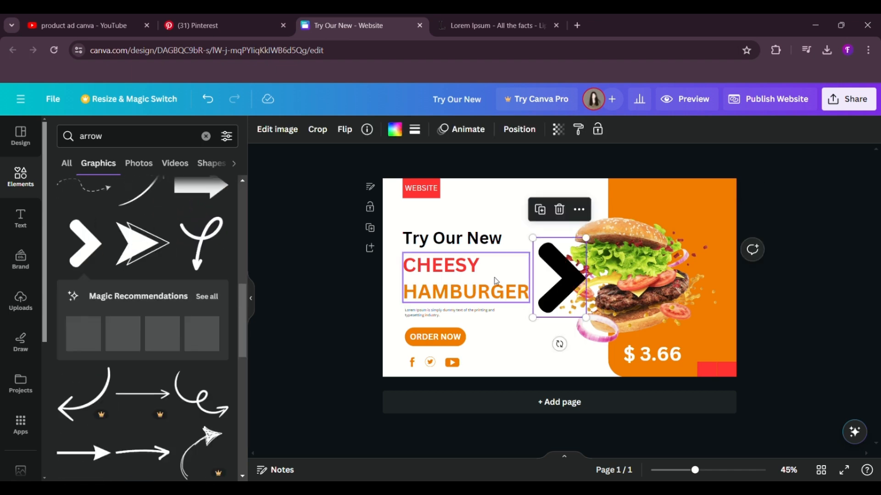
Step: Colour the chevron arrow white, shrink it and place it on the red rectangle in the page's bottom-right corner
{"action": "left_click", "coordinate": [400, 136]}
{"action": "left_click", "coordinate": [194, 200]}
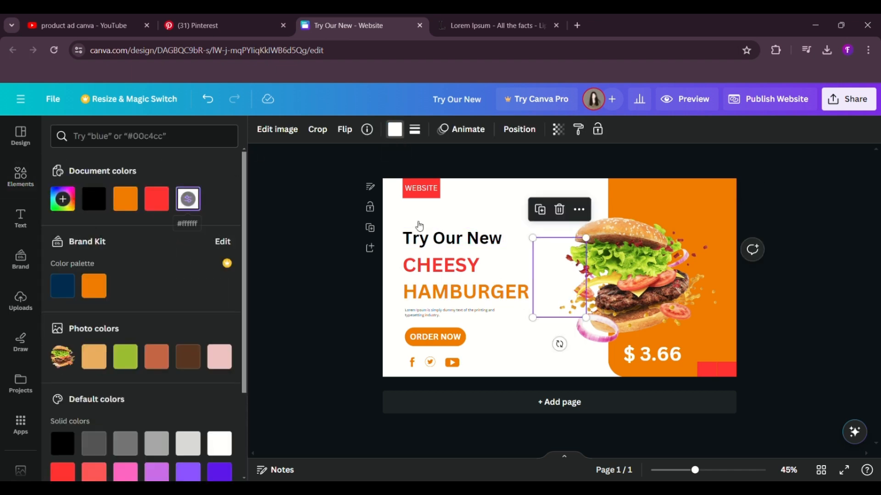
{"action": "left_click_drag", "start_coordinate": [594, 327], "coordinate": [743, 406]}
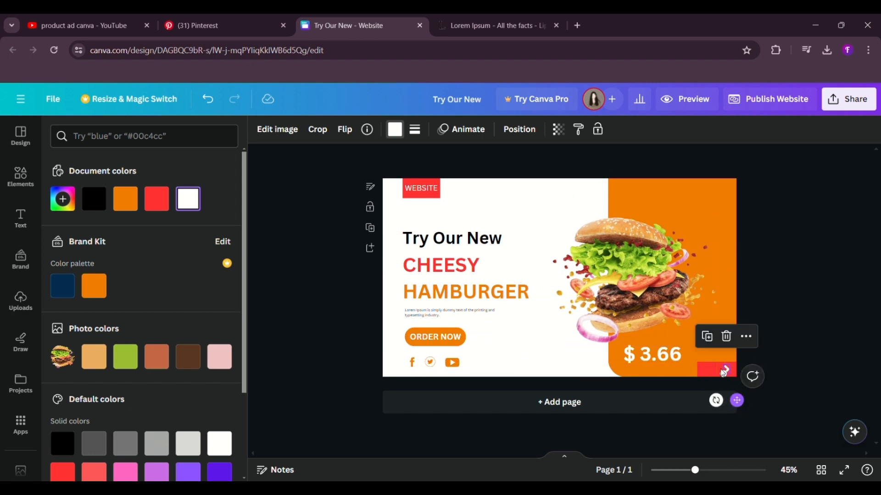
Step: Flip a copy of the white chevron horizontally and place it on the neighbouring red rectangle as the back arrow
{"action": "left_click", "coordinate": [352, 133]}
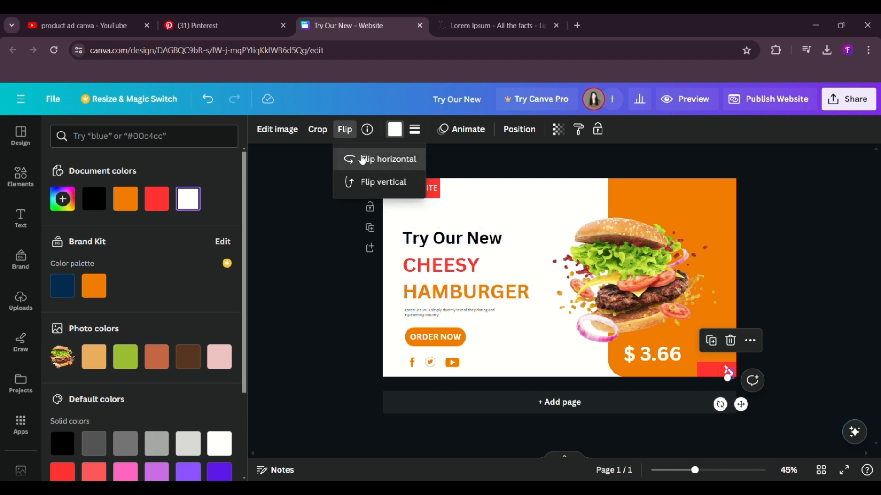
{"action": "left_click", "coordinate": [362, 157]}
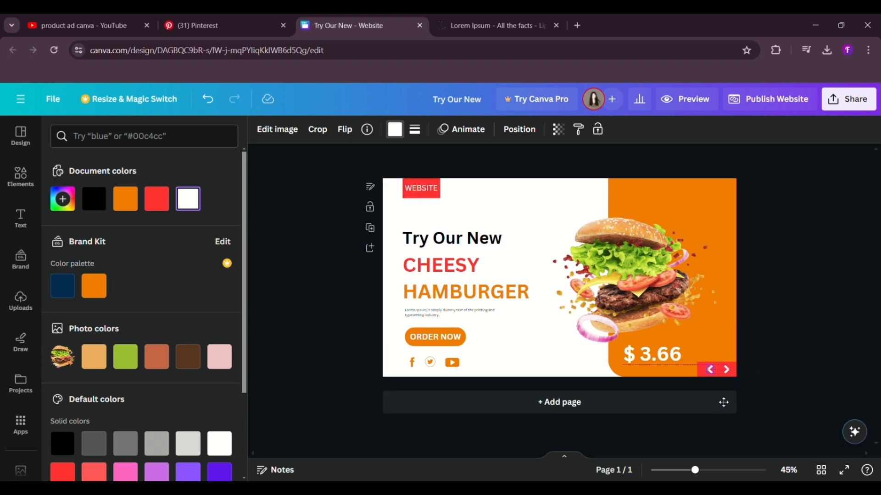
{"action": "left_click", "coordinate": [824, 315]}
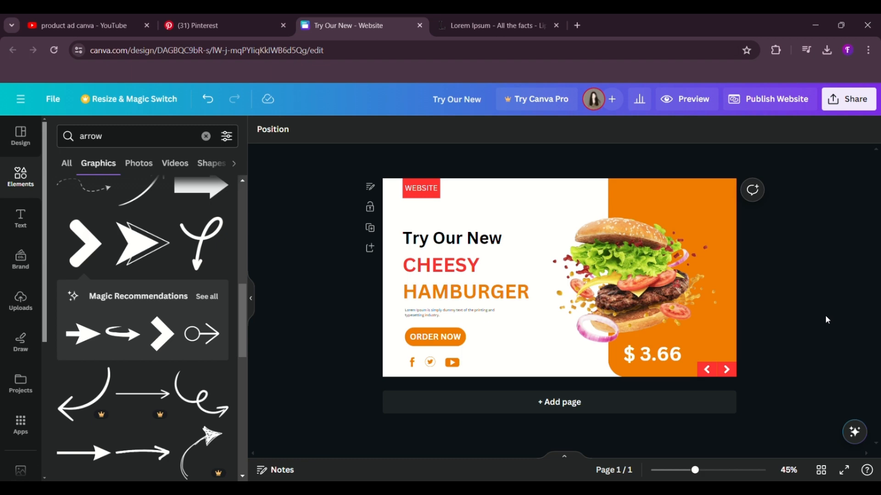
Step: Add the body text "HOME", move it to the top of the orange panel and colour it white
{"action": "left_click", "coordinate": [20, 177]}
{"action": "left_click", "coordinate": [21, 219]}
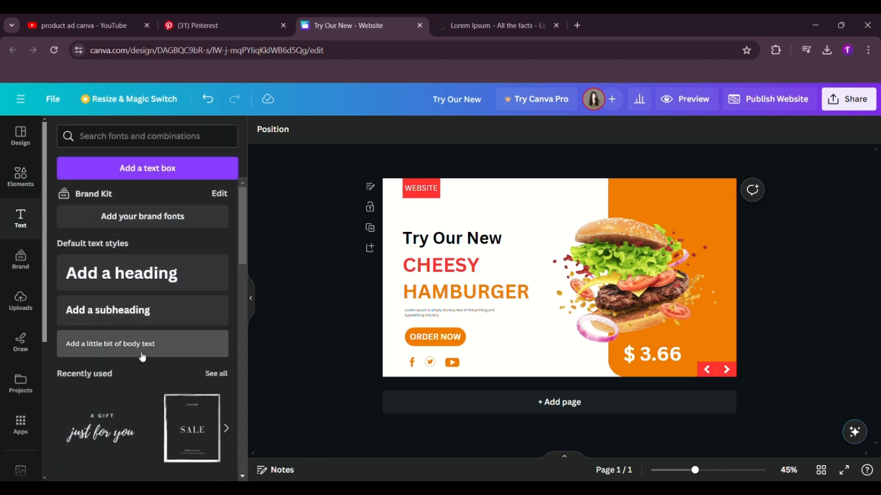
{"action": "left_click", "coordinate": [142, 344]}
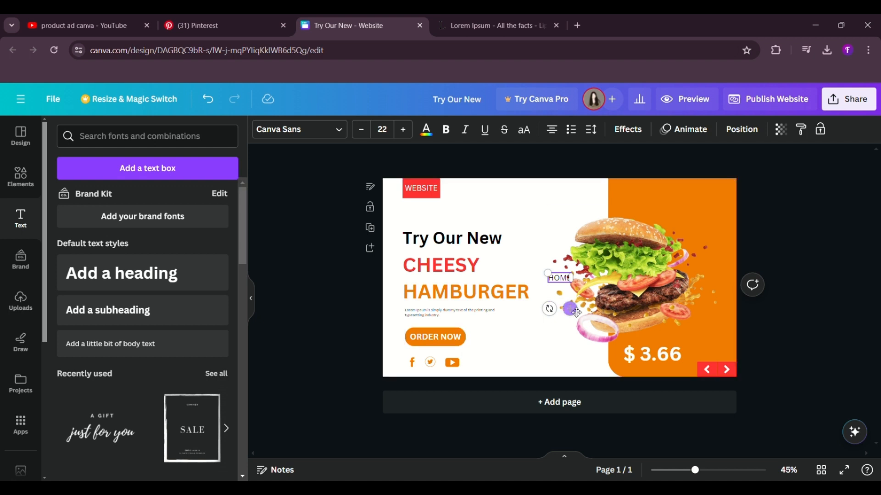
{"action": "left_click_drag", "start_coordinate": [570, 309], "coordinate": [644, 225]}
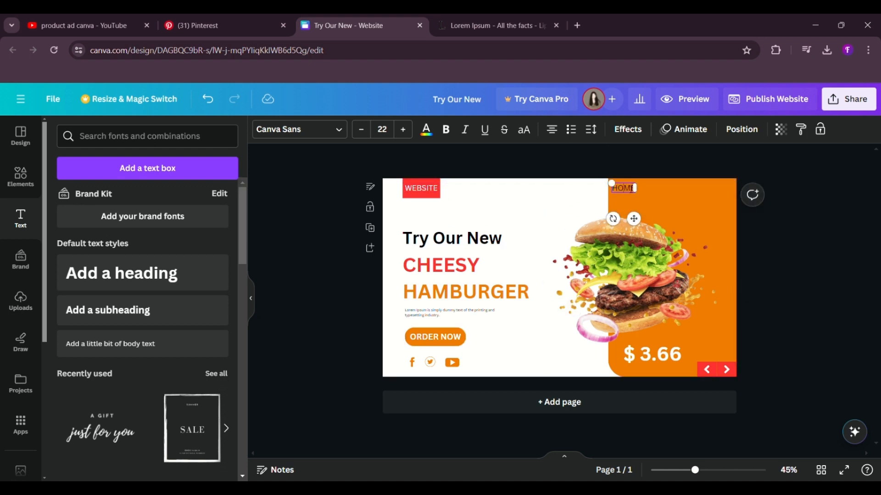
{"action": "double_click", "coordinate": [632, 189]}
{"action": "left_click", "coordinate": [426, 130]}
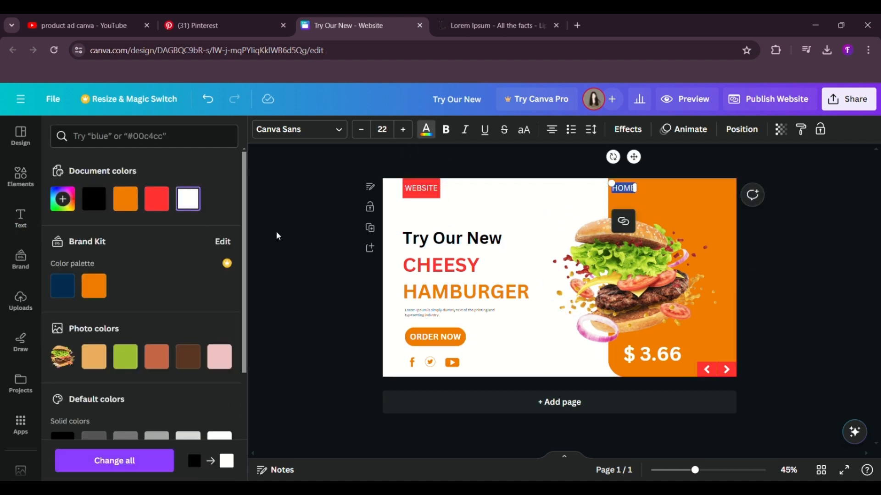
{"action": "left_click", "coordinate": [276, 231]}
{"action": "double_click", "coordinate": [620, 189]}
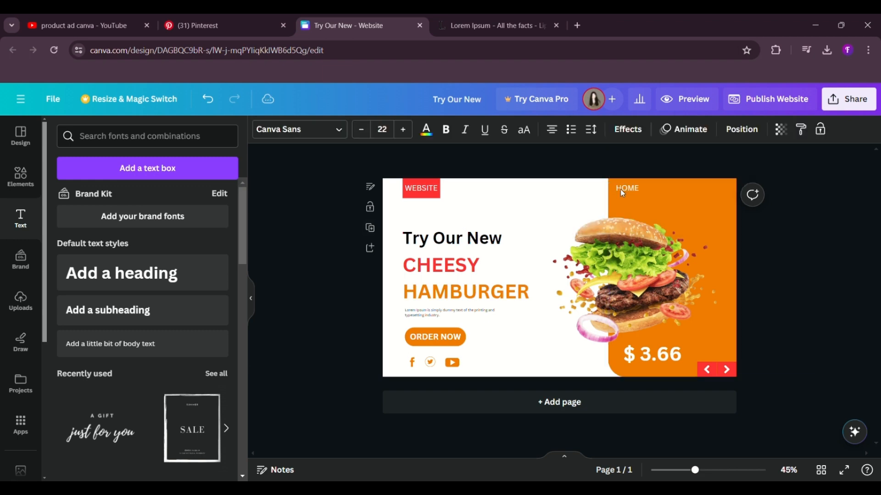
Step: Add the body text "SEARCH" in white and place it on one line, directly right of HOME
{"action": "left_click", "coordinate": [20, 178]}
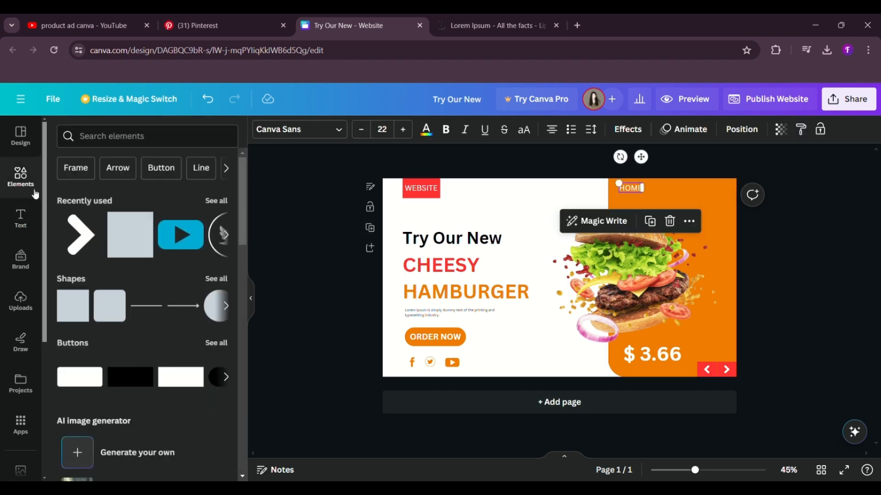
{"action": "left_click", "coordinate": [26, 225]}
{"action": "left_click", "coordinate": [118, 345]}
{"action": "type", "text": "SEARCH"}
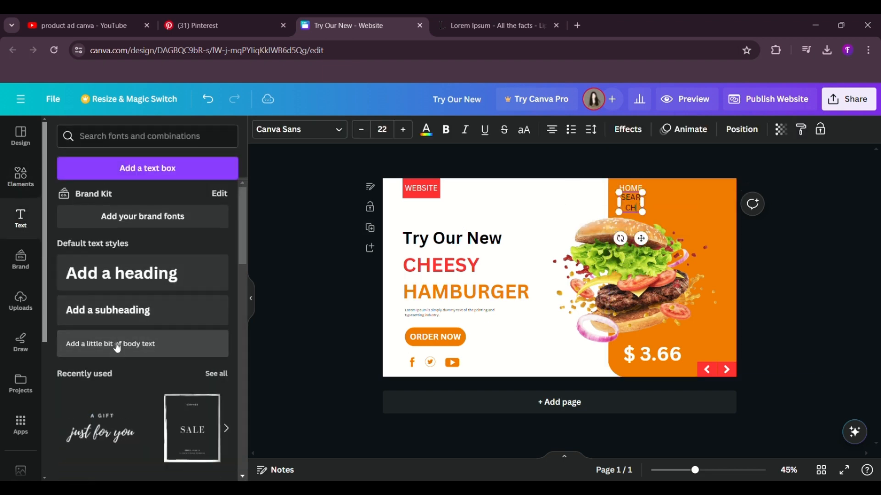
{"action": "left_click_drag", "start_coordinate": [658, 211], "coordinate": [625, 198]}
{"action": "left_click", "coordinate": [426, 129]}
{"action": "left_click", "coordinate": [189, 199]}
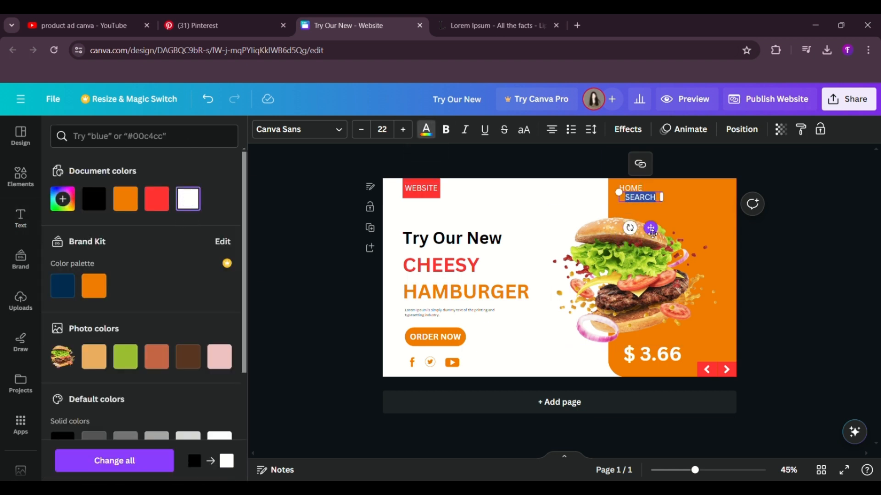
{"action": "left_click_drag", "start_coordinate": [653, 231], "coordinate": [676, 223]}
{"action": "left_click", "coordinate": [779, 239]}
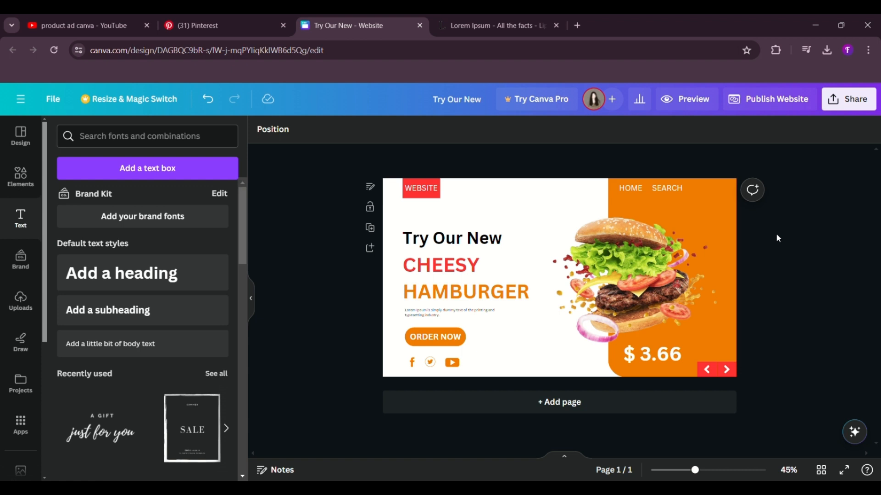
Step: Add the body text "DISCORVER" in white and place it right of SEARCH at the orange panel's top edge
{"action": "left_click", "coordinate": [129, 345]}
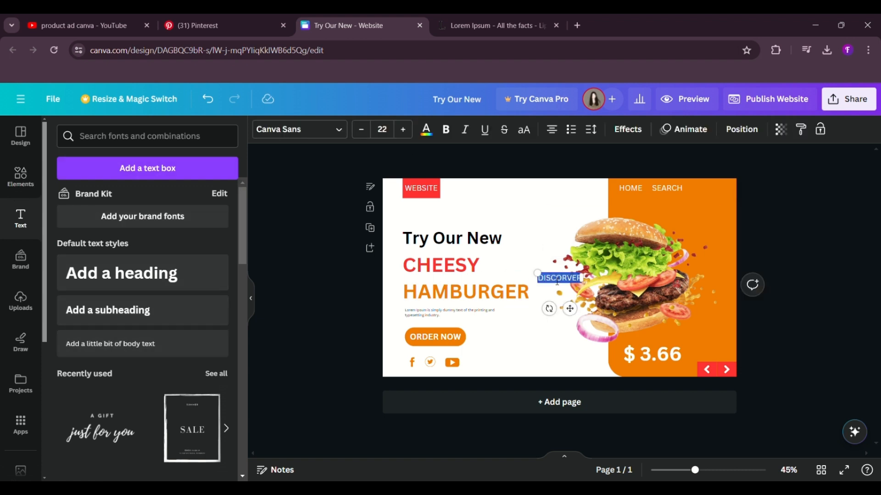
{"action": "left_click", "coordinate": [426, 128]}
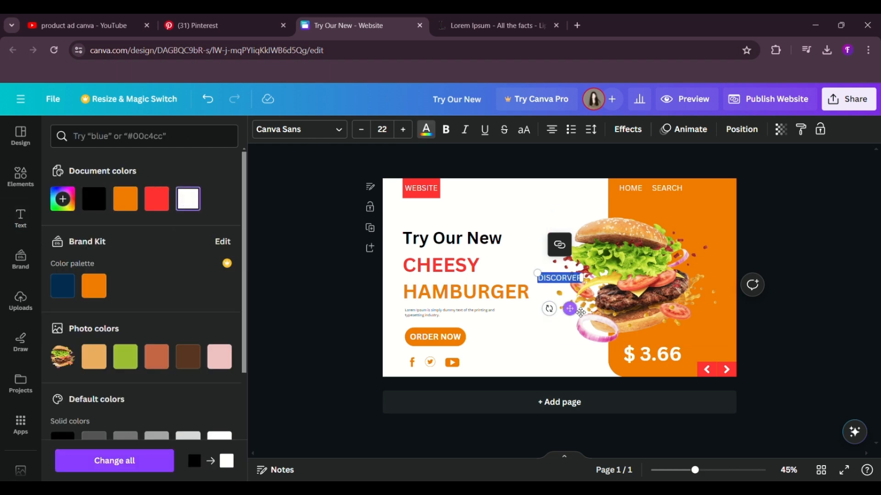
{"action": "left_click_drag", "start_coordinate": [581, 312], "coordinate": [729, 223]}
{"action": "left_click", "coordinate": [790, 259]}
Step: Nudge the DISCORVER and SEARCH labels slightly left, away from the page's right edge
{"action": "left_click", "coordinate": [717, 184]}
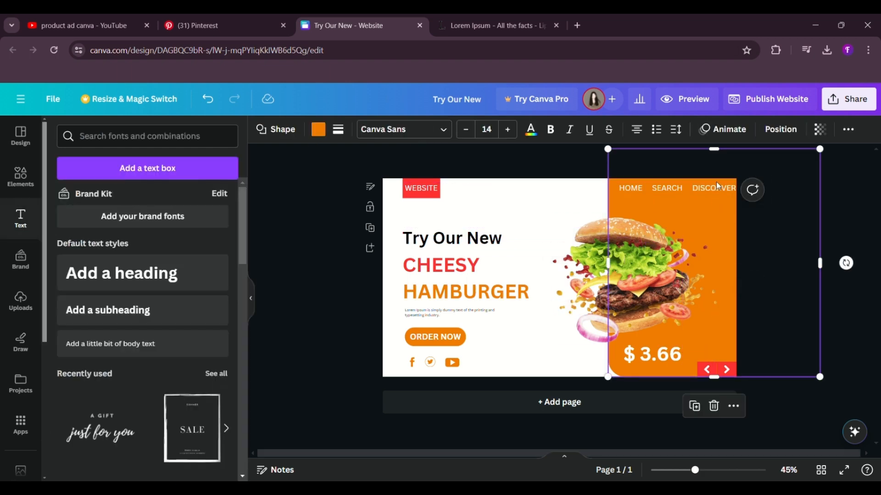
{"action": "left_click", "coordinate": [719, 189]}
{"action": "key", "text": "Left"}
{"action": "key", "text": "Left"}
{"action": "key", "text": "Left"}
{"action": "key", "text": "Left"}
{"action": "key", "text": "Left"}
{"action": "key", "text": "Left"}
{"action": "key", "text": "Left"}
{"action": "left_click", "coordinate": [659, 188]}
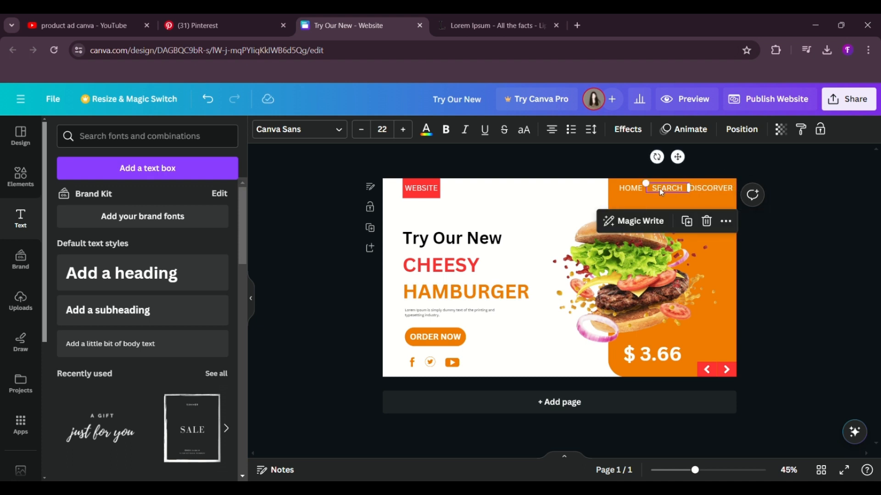
{"action": "key", "text": "Left"}
{"action": "key", "text": "Left"}
{"action": "key", "text": "Left"}
{"action": "key", "text": "Left"}
{"action": "key", "text": "Left"}
{"action": "left_click", "coordinate": [814, 292]}
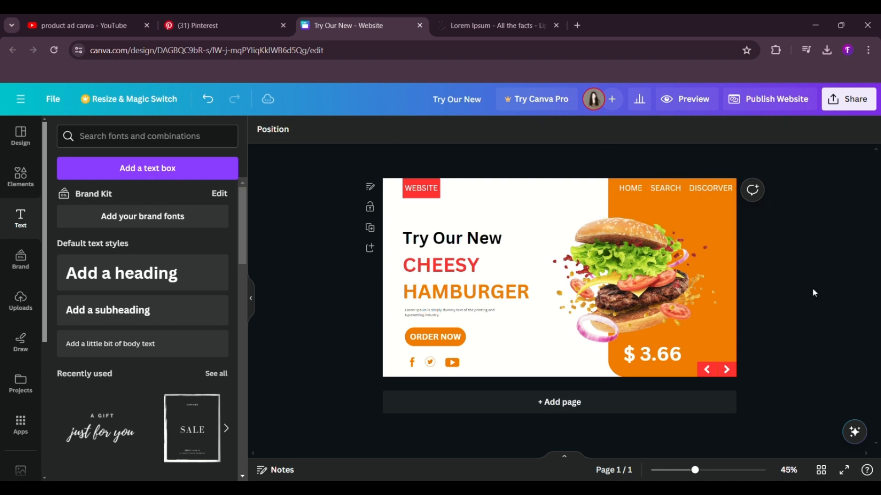
Step: Move the HOME label left onto the white area beside the orange panel and colour it orange (#f27c02)
{"action": "left_click_drag", "start_coordinate": [777, 166], "coordinate": [736, 177]}
{"action": "left_click_drag", "start_coordinate": [677, 192], "coordinate": [623, 188]}
{"action": "left_click", "coordinate": [630, 189]}
{"action": "left_click_drag", "start_coordinate": [644, 158], "coordinate": [611, 164]}
{"action": "left_click", "coordinate": [427, 129]}
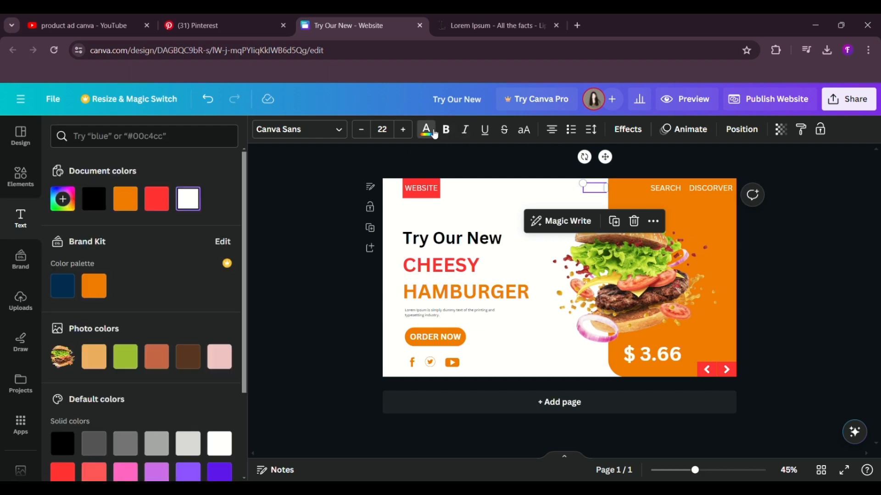
{"action": "left_click", "coordinate": [125, 199]}
Step: Centre the SEARCH label between HOME and DISCORVER, and shift DISCORVER a little further from the page edge
{"action": "left_click", "coordinate": [655, 190]}
{"action": "left_click_drag", "start_coordinate": [678, 157], "coordinate": [666, 159]}
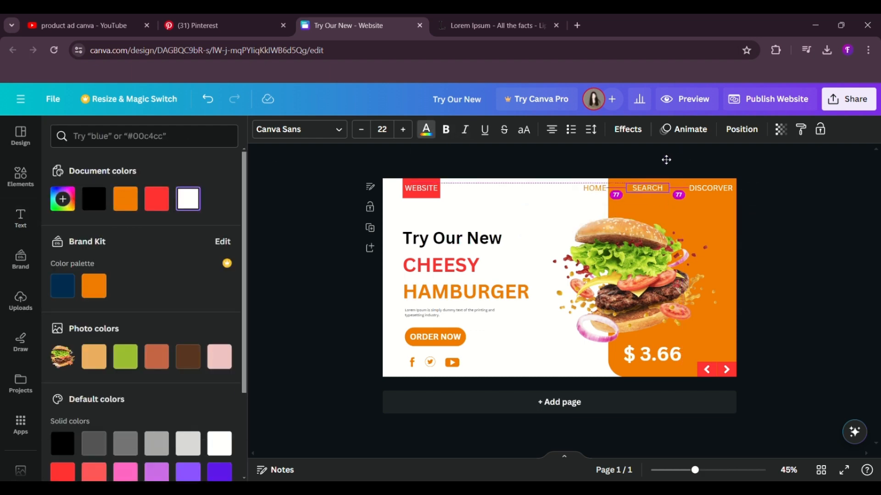
{"action": "left_click", "coordinate": [789, 166]}
{"action": "left_click", "coordinate": [715, 186]}
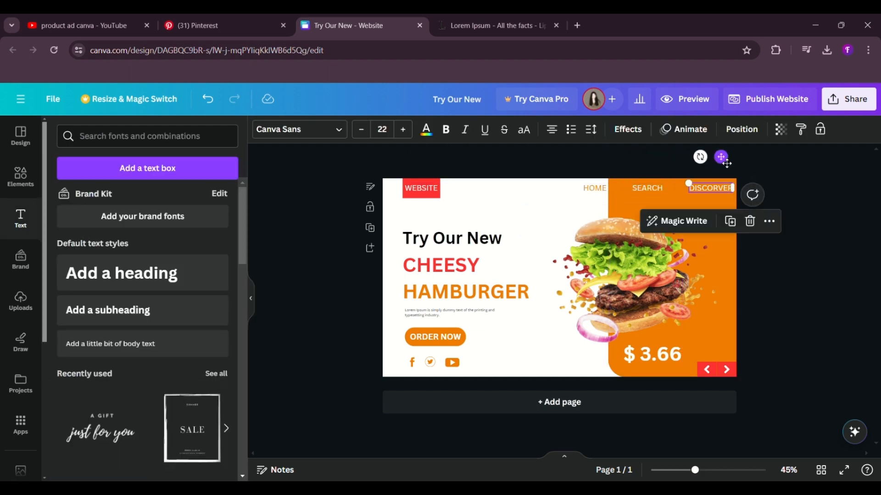
{"action": "left_click_drag", "start_coordinate": [722, 157], "coordinate": [717, 163]}
Step: Shift the HOME and SEARCH labels slightly left to even out the spacing of the navigation row
{"action": "left_click", "coordinate": [648, 189]}
{"action": "left_click_drag", "start_coordinate": [661, 158], "coordinate": [602, 165]}
{"action": "left_click", "coordinate": [794, 258]}
{"action": "left_click", "coordinate": [602, 196]}
{"action": "left_click", "coordinate": [641, 191]}
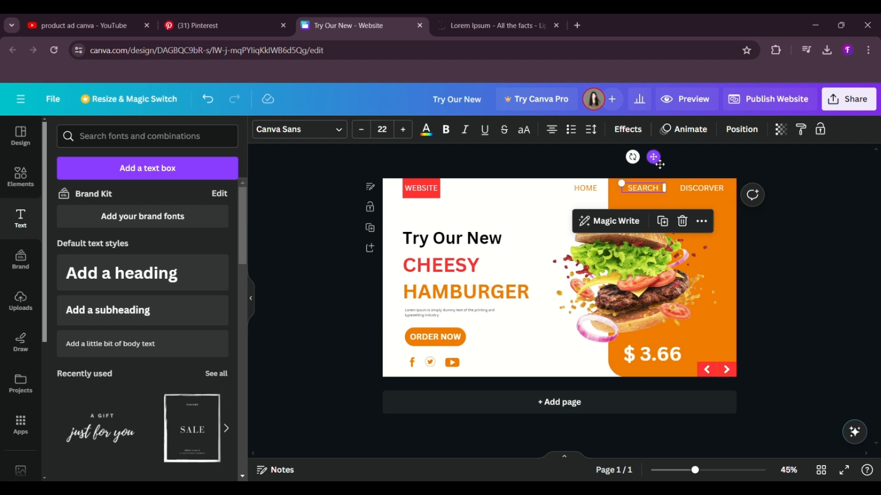
{"action": "left_click_drag", "start_coordinate": [660, 164], "coordinate": [655, 163]}
{"action": "left_click", "coordinate": [555, 154]}
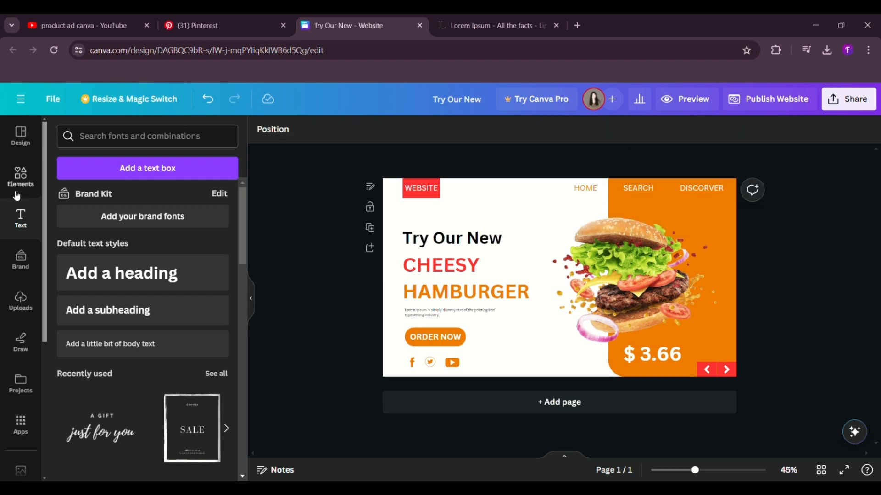
Step: Search the graphics for "home" and add the solid house with a chimney to the page
{"action": "left_click", "coordinate": [21, 177]}
{"action": "type", "text": "home"}
{"action": "key", "text": "Return"}
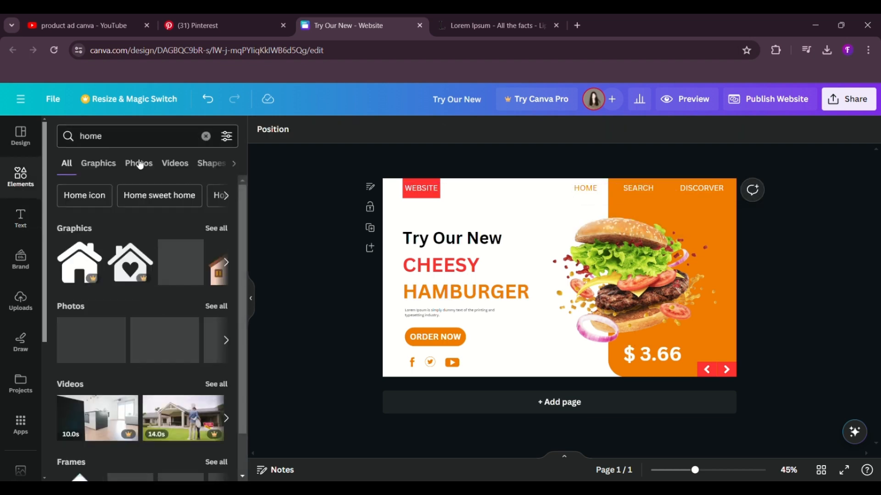
{"action": "left_click", "coordinate": [216, 228]}
{"action": "scroll", "coordinate": [180, 299], "scroll_direction": "down", "scroll_amount": 1}
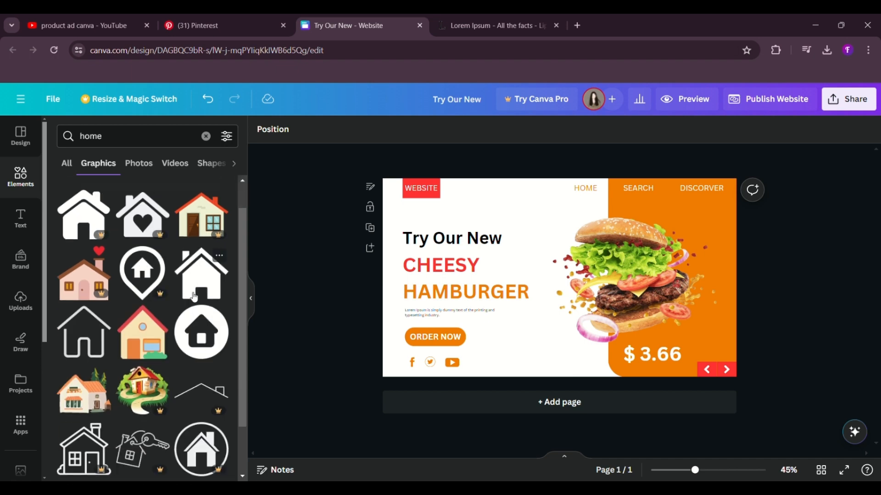
{"action": "left_click", "coordinate": [194, 297]}
Step: Colour the house graphic orange, shrink it to icon size and place it directly left of the HOME label
{"action": "left_click", "coordinate": [395, 130]}
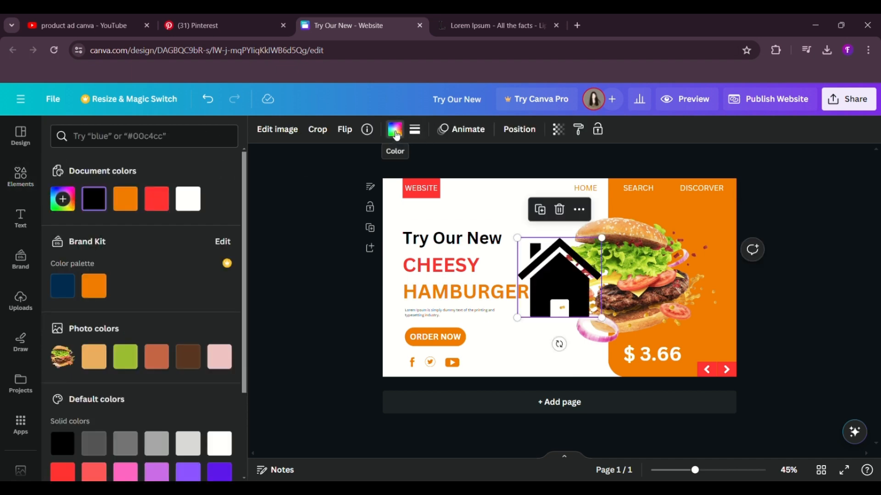
{"action": "left_click", "coordinate": [126, 199]}
{"action": "left_click_drag", "start_coordinate": [599, 320], "coordinate": [528, 250]}
{"action": "left_click_drag", "start_coordinate": [537, 281], "coordinate": [575, 225]}
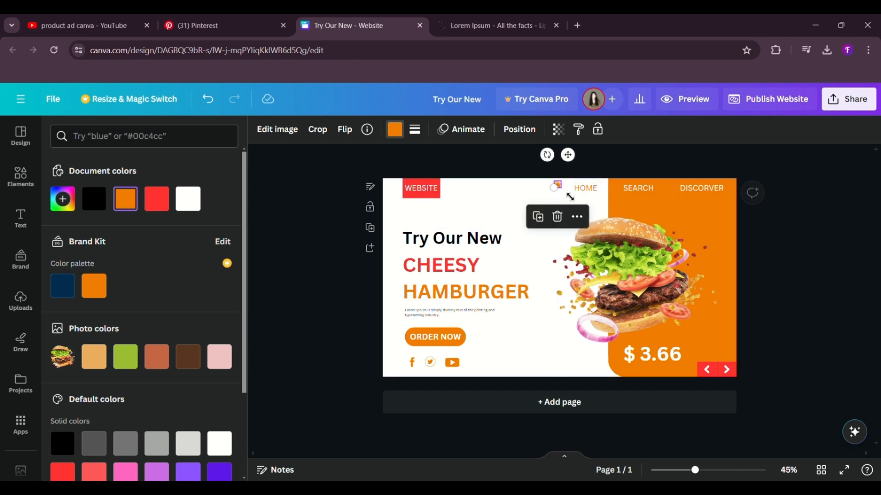
{"action": "left_click_drag", "start_coordinate": [575, 164], "coordinate": [584, 168]}
{"action": "left_click", "coordinate": [537, 163]}
{"action": "left_click", "coordinate": [568, 188]}
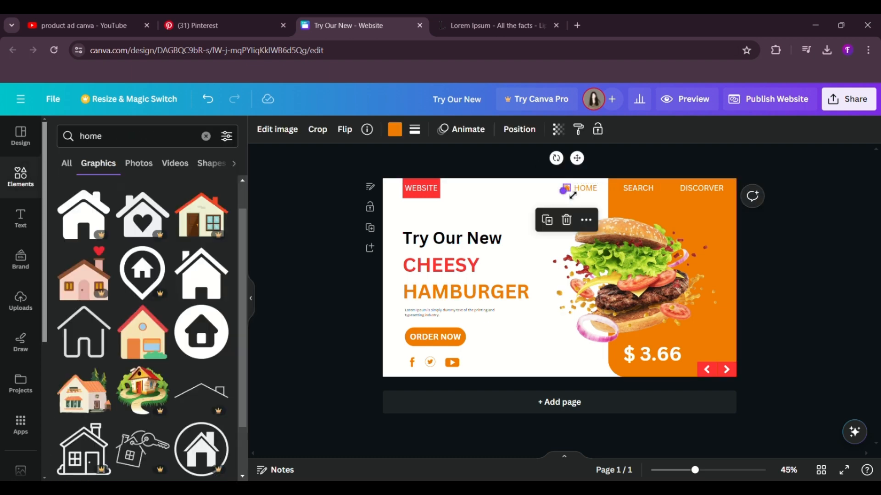
{"action": "left_click", "coordinate": [315, 187]}
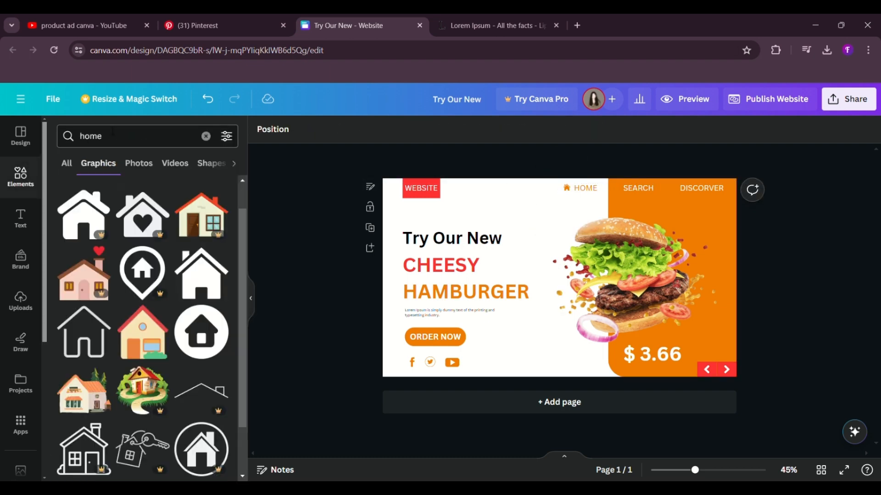
Step: Search the graphics for "search" and add the plain magnifying glass to the page
{"action": "left_click", "coordinate": [206, 137]}
{"action": "type", "text": "search"}
{"action": "key", "text": "Return"}
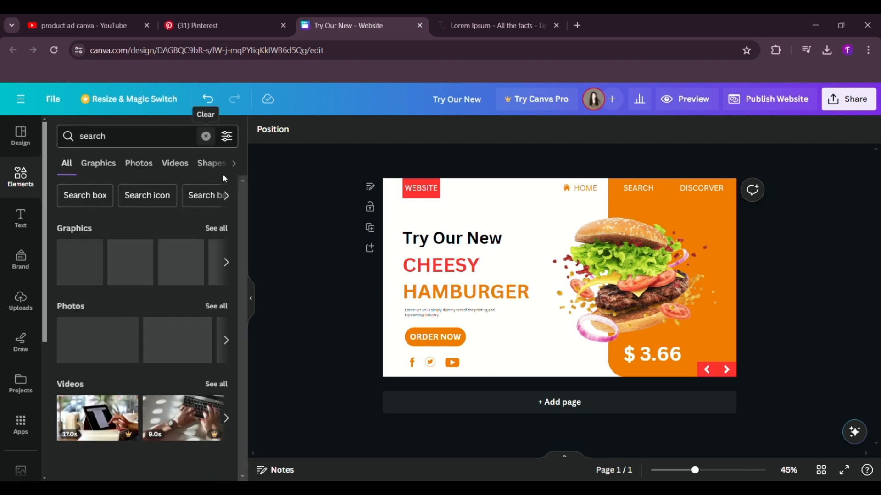
{"action": "left_click", "coordinate": [198, 301]}
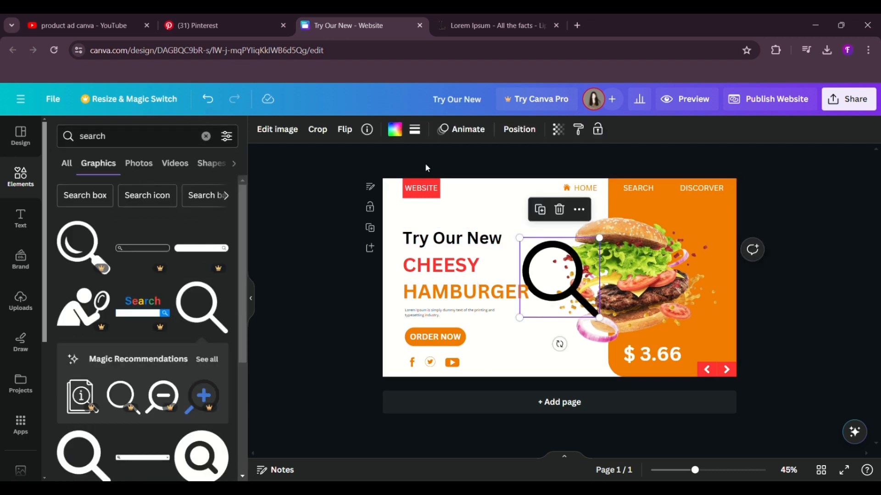
Step: Shrink the magnifying glass to icon size, place it left of the SEARCH label and colour it white
{"action": "left_click", "coordinate": [395, 128]}
{"action": "left_click", "coordinate": [125, 200]}
{"action": "left_click_drag", "start_coordinate": [604, 321], "coordinate": [626, 223]}
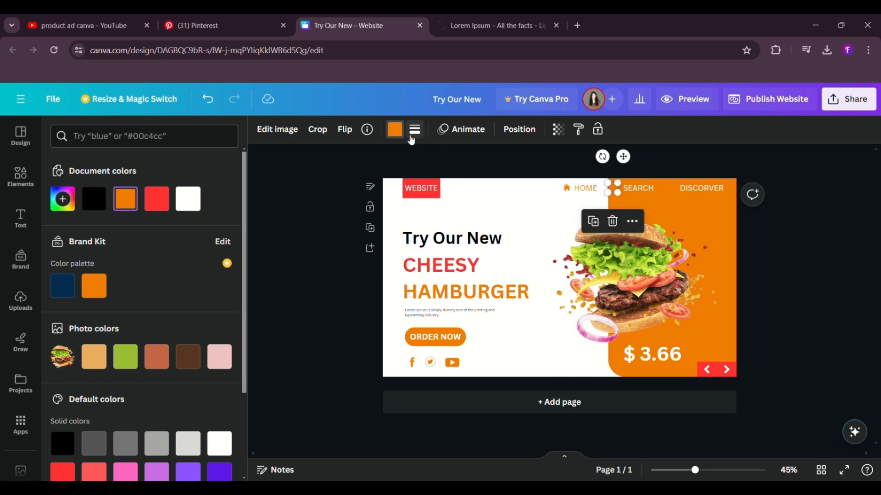
{"action": "left_click", "coordinate": [188, 199]}
{"action": "left_click", "coordinate": [667, 166]}
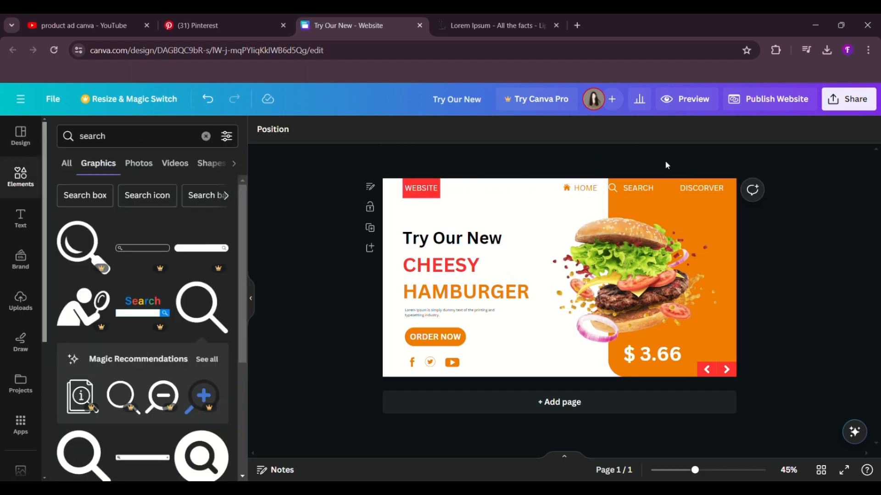
{"action": "left_click", "coordinate": [612, 188]}
{"action": "left_click_drag", "start_coordinate": [619, 195], "coordinate": [615, 193]}
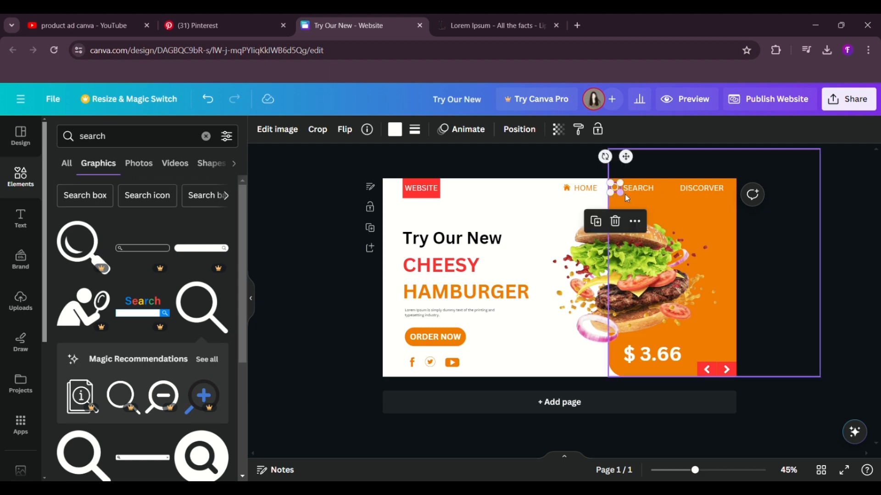
Step: Nudge the magnifying glass into position directly left of the SEARCH label
{"action": "left_click_drag", "start_coordinate": [628, 157], "coordinate": [634, 161]}
{"action": "left_click", "coordinate": [667, 166]}
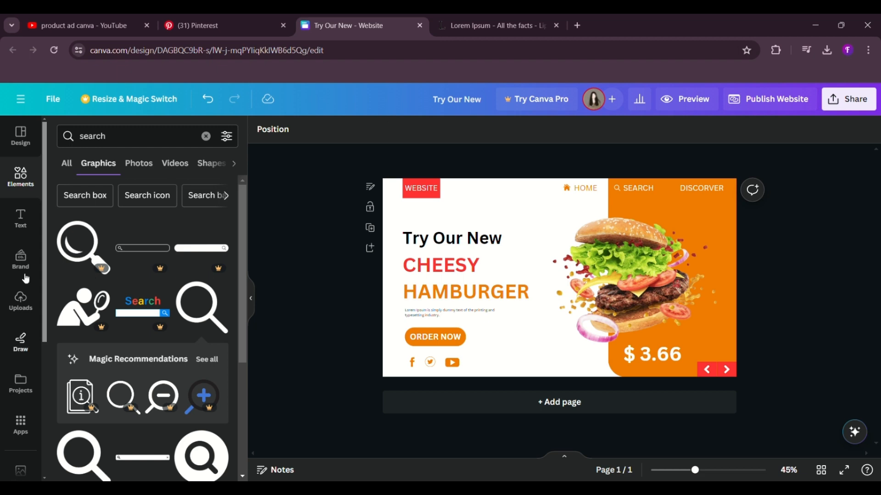
{"action": "left_click", "coordinate": [20, 176]}
{"action": "left_click", "coordinate": [148, 145]}
{"action": "type", "text": "three"}
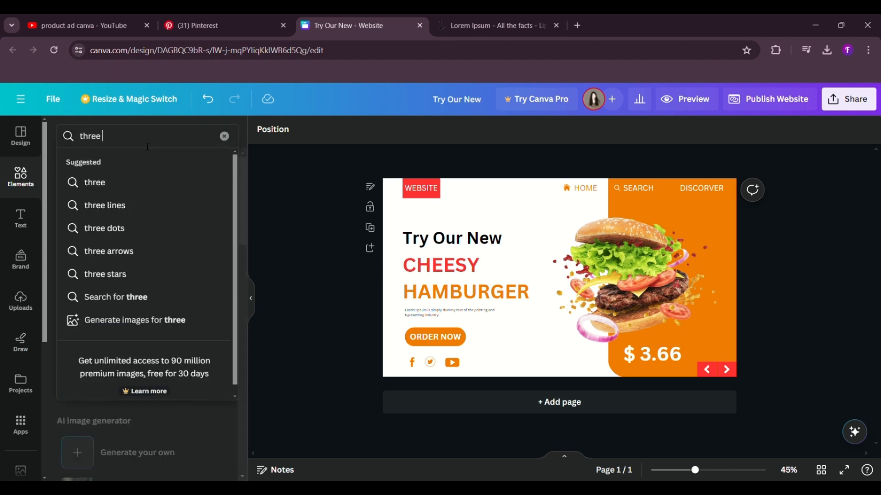
{"action": "key", "text": "BackSpace"}
{"action": "key", "text": "BackSpace"}
{"action": "key", "text": "BackSpace"}
{"action": "key", "text": "BackSpace"}
{"action": "key", "text": "BackSpace"}
{"action": "key", "text": "BackSpace"}
Step: Add a small orange circle near the banner's lower edge, between the social icons and the orange panel
{"action": "left_click", "coordinate": [22, 189]}
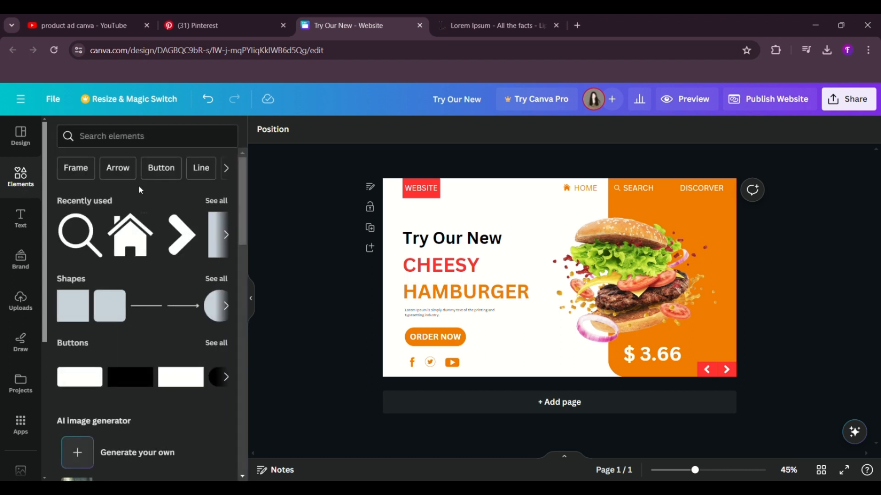
{"action": "left_click", "coordinate": [214, 306]}
{"action": "left_click_drag", "start_coordinate": [579, 295], "coordinate": [503, 341]}
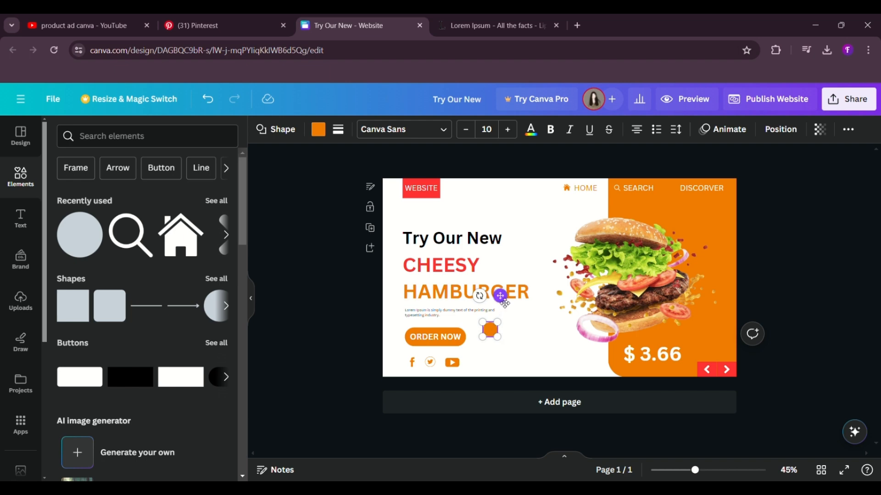
{"action": "left_click_drag", "start_coordinate": [501, 297], "coordinate": [545, 334]}
{"action": "left_click_drag", "start_coordinate": [548, 379], "coordinate": [555, 379]}
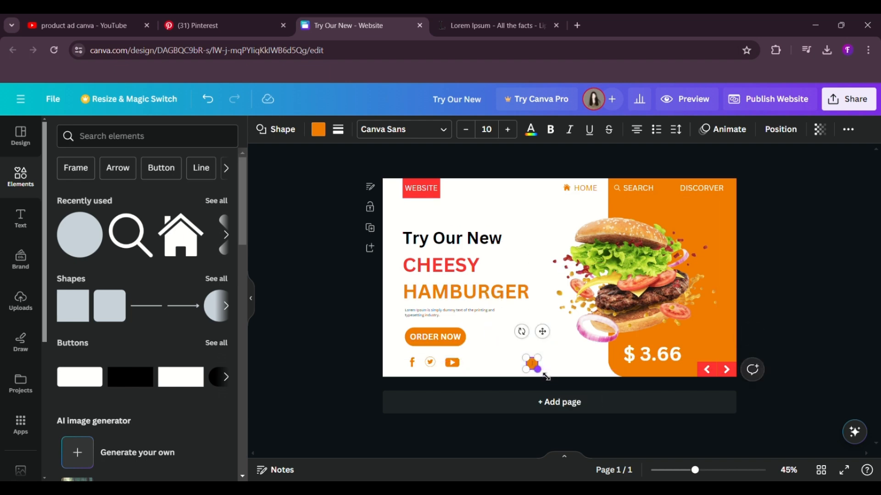
{"action": "left_click", "coordinate": [516, 357]}
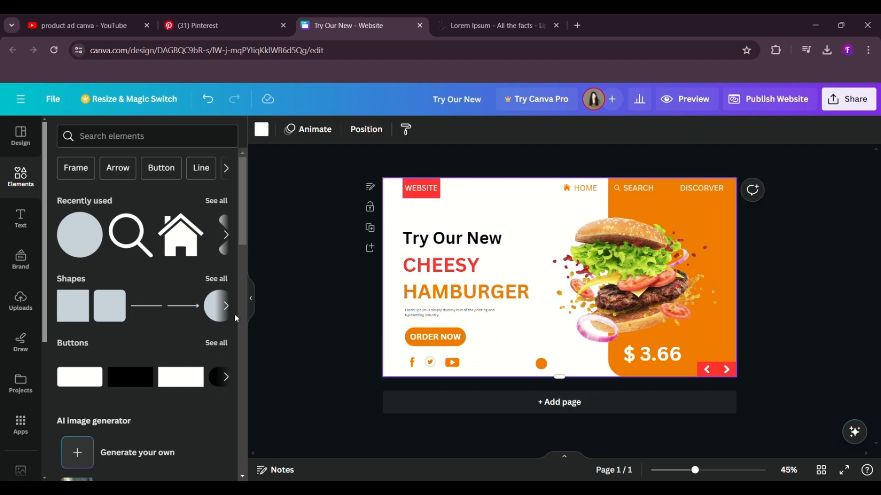
Step: Add two smaller orange circles, one on each side of the first circle, forming a row of three pagination dots
{"action": "left_click", "coordinate": [217, 306]}
{"action": "left_click_drag", "start_coordinate": [592, 311], "coordinate": [569, 402]}
{"action": "left_click", "coordinate": [507, 333]}
{"action": "left_click", "coordinate": [505, 342]}
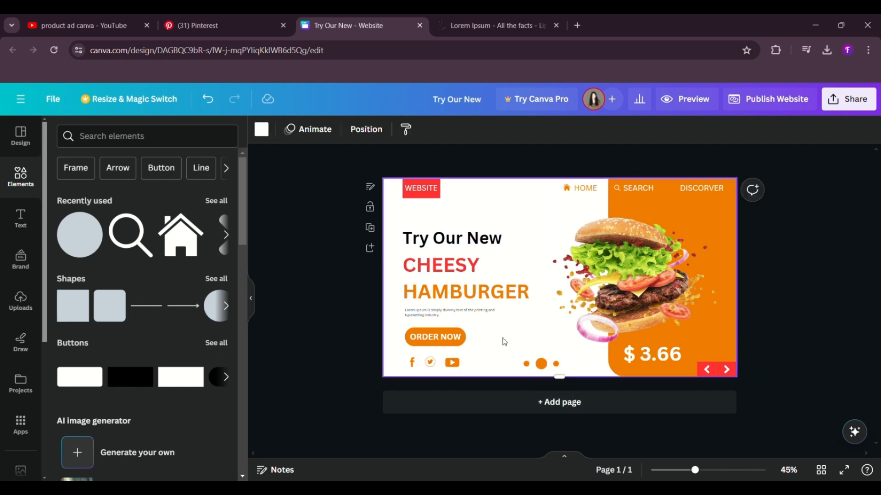
Step: Colour the larger middle dot red
{"action": "left_click", "coordinate": [541, 364]}
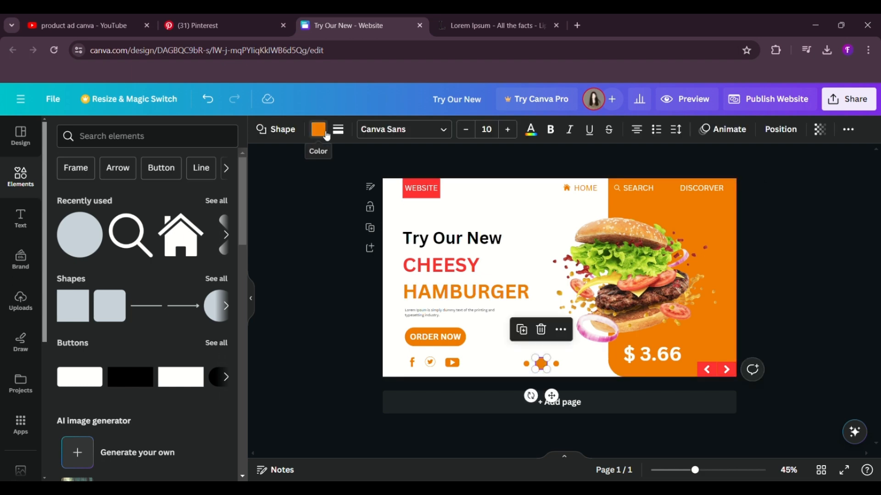
{"action": "left_click", "coordinate": [318, 129]}
{"action": "left_click", "coordinate": [188, 198]}
{"action": "left_click", "coordinate": [340, 363]}
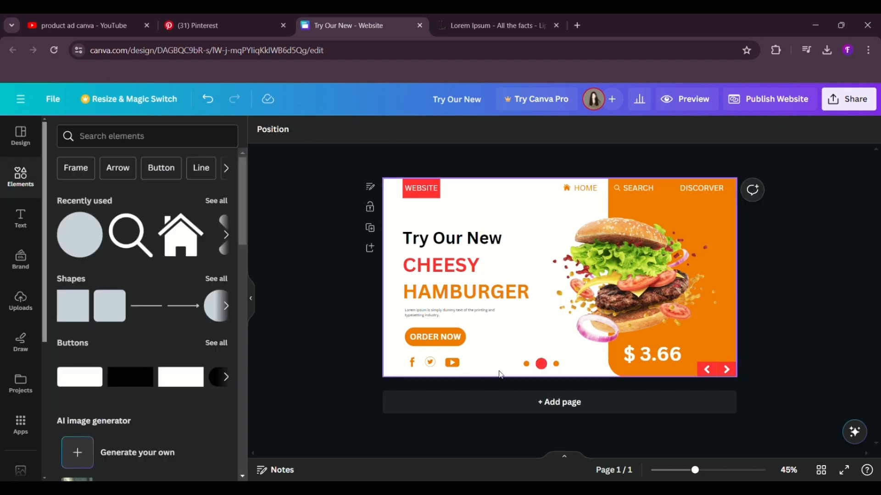
Step: Move the three pagination dots together slightly right and down, keeping them in a row near the banner's lower edge
{"action": "left_click_drag", "start_coordinate": [562, 368], "coordinate": [565, 406]}
{"action": "left_click", "coordinate": [523, 334]}
{"action": "left_click", "coordinate": [321, 295]}
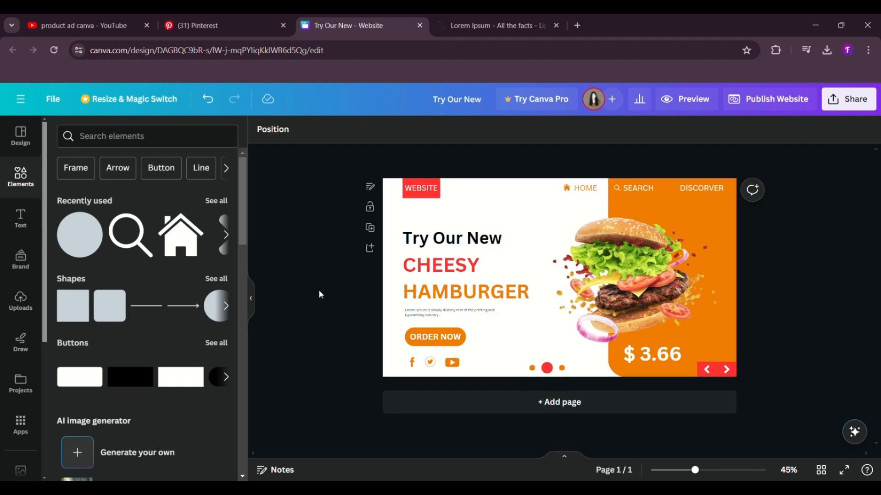
Step: Enlarge the hamburger photo slightly and shift it a little left over the edge of the orange panel
{"action": "left_click", "coordinate": [569, 297]}
{"action": "left_click_drag", "start_coordinate": [550, 209], "coordinate": [542, 204]}
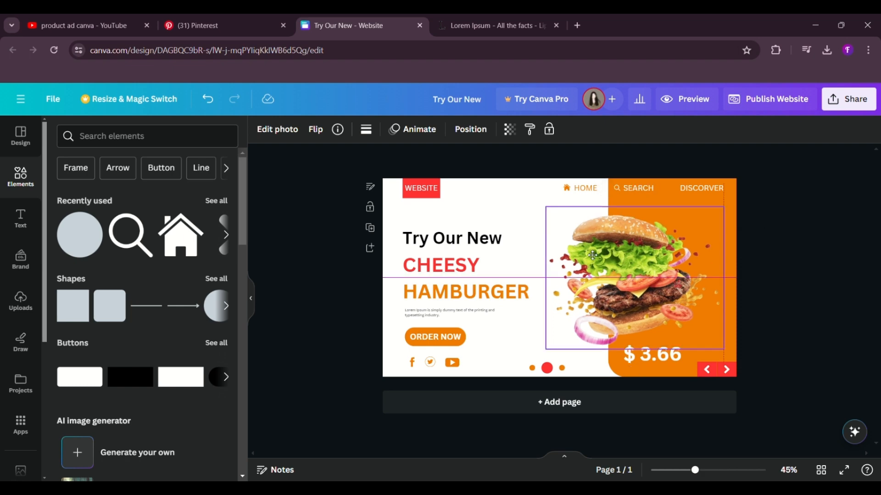
{"action": "left_click", "coordinate": [764, 293]}
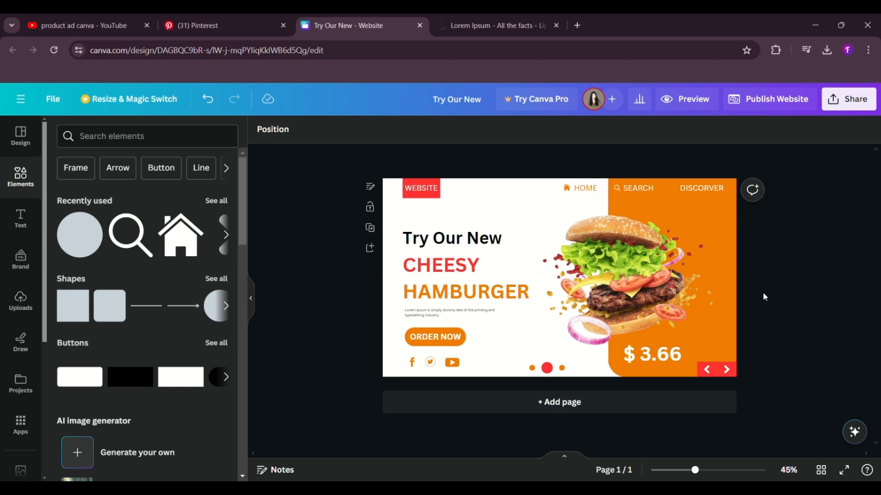